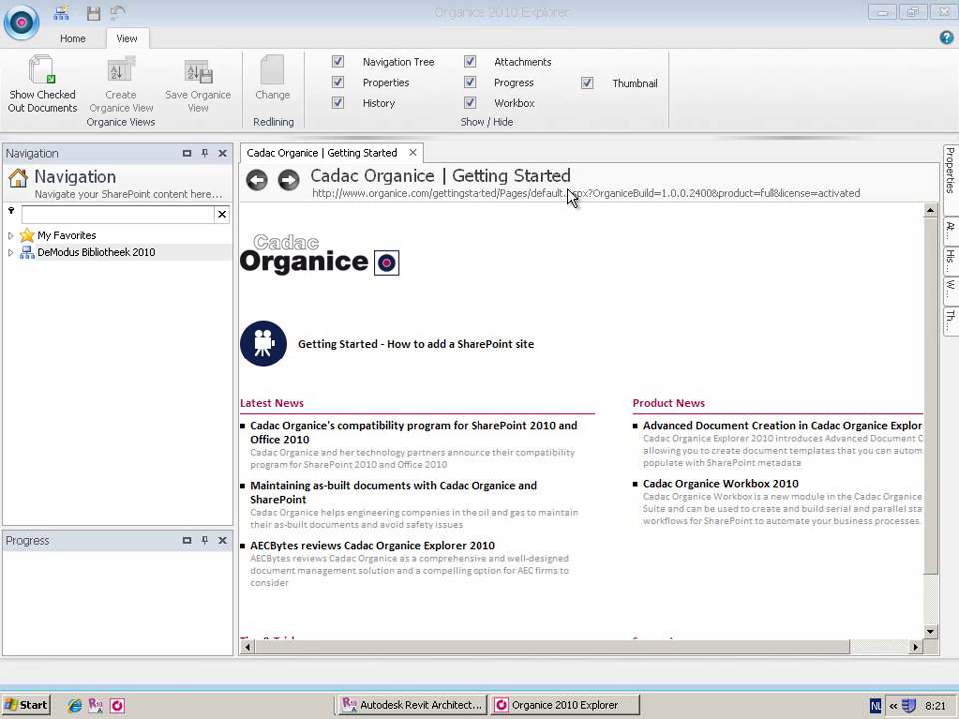
# Step: Bring the Organice 2010 Explorer window to the front
pyautogui.click(556, 28)
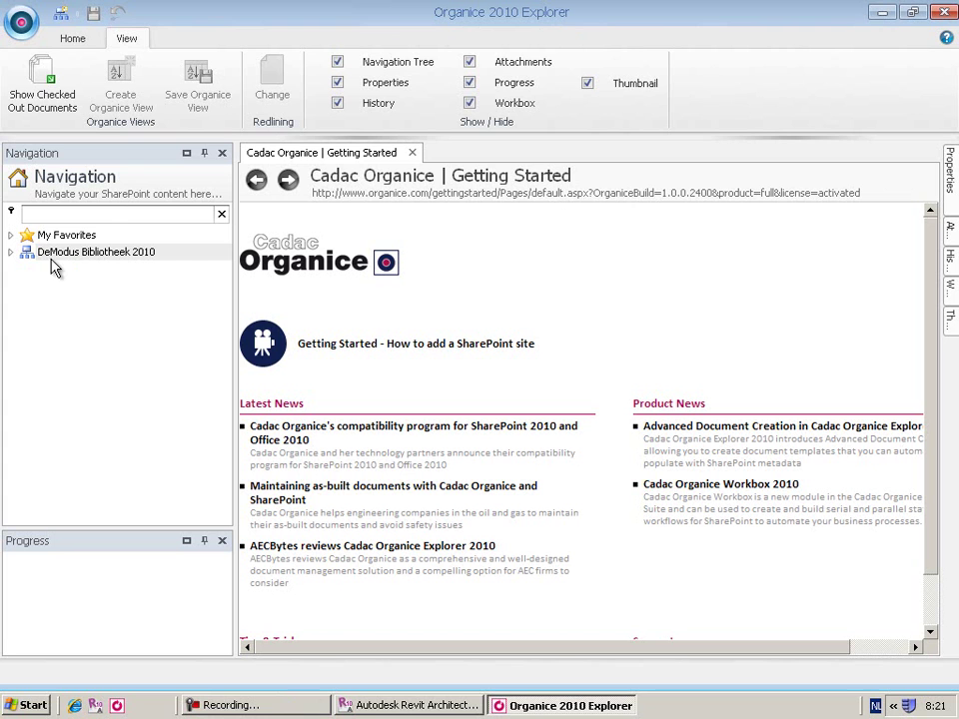
# Step: Expand DeModus Bibliotheek 2010 and open the 1 Model Componenten library in its own tab
pyautogui.doubleClick(108, 255)
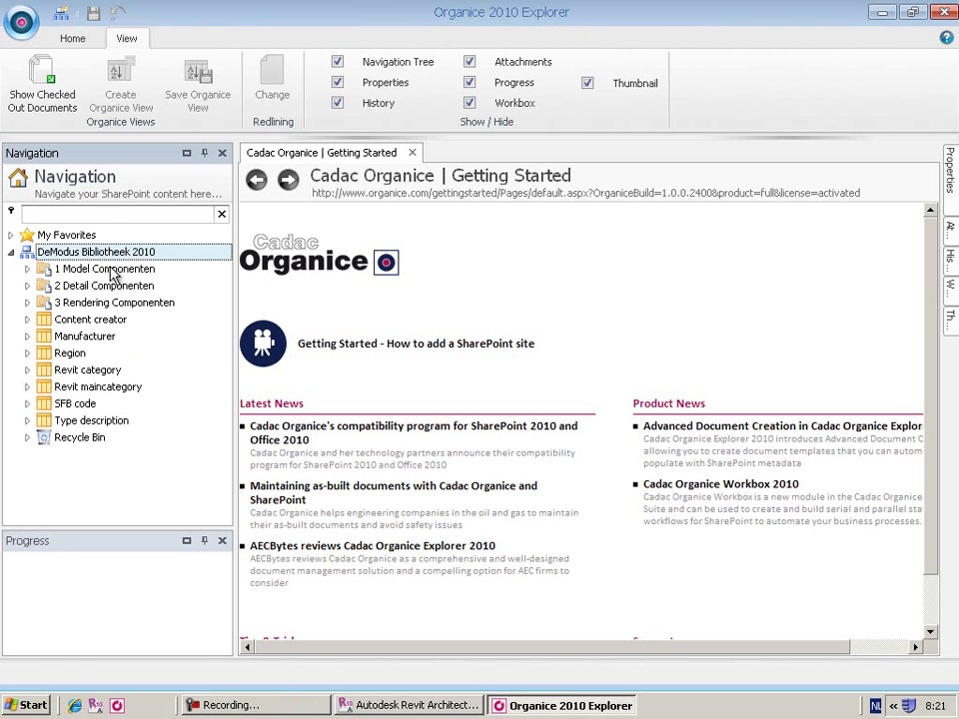
pyautogui.doubleClick(110, 269)
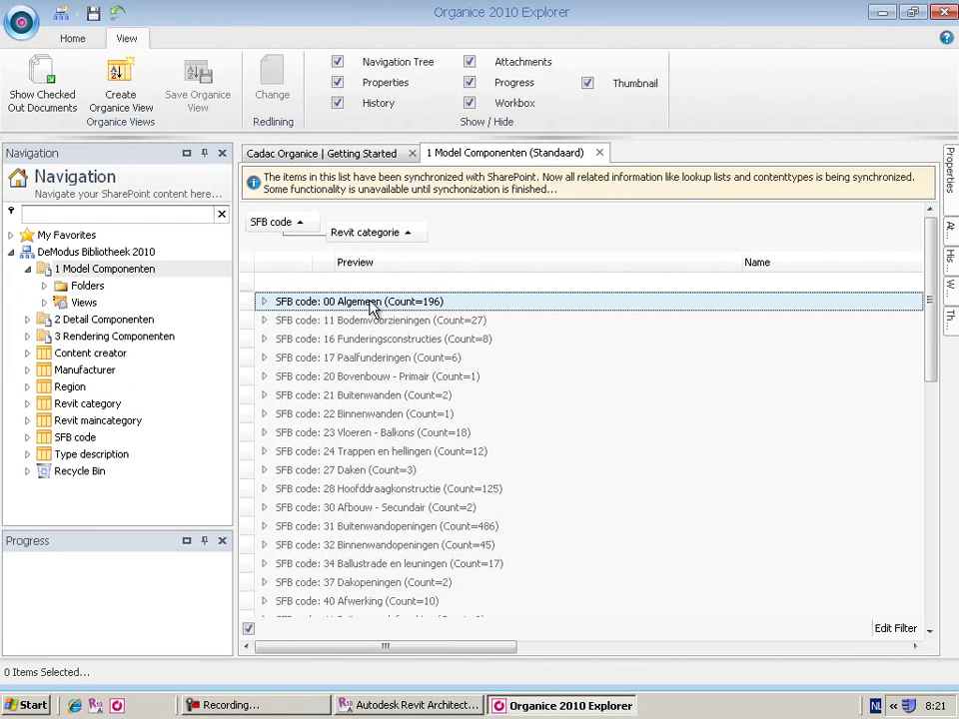
pyautogui.moveTo(933, 242)
pyautogui.mouseDown()
pyautogui.moveTo(935, 542)
pyautogui.moveTo(944, 492)
pyautogui.moveTo(941, 248)
pyautogui.mouseUp()
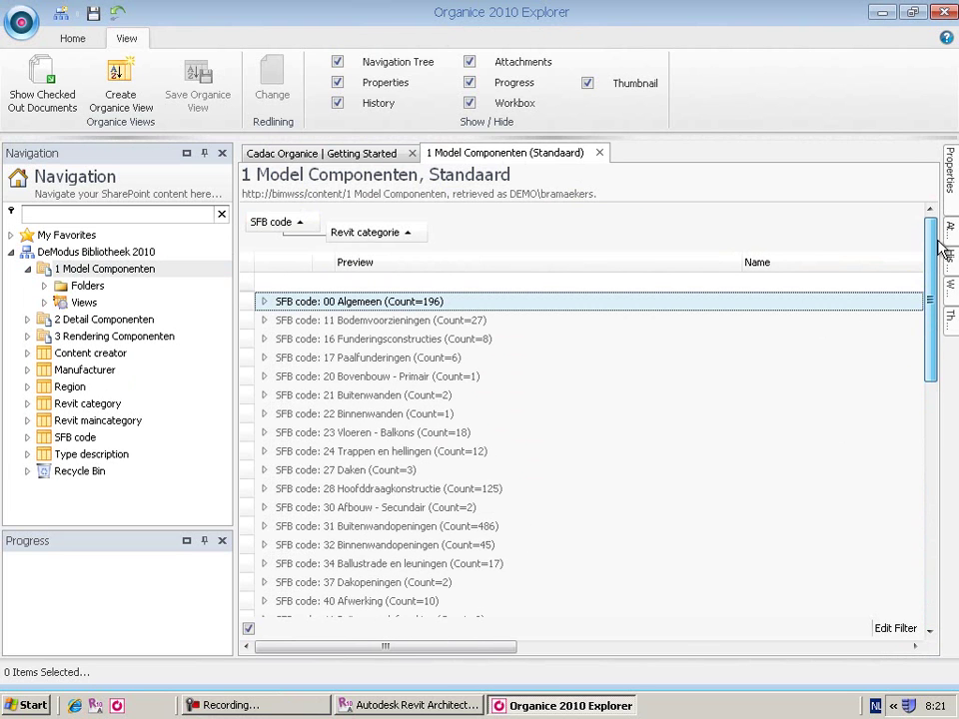
pyautogui.click(264, 488)
pyautogui.doubleClick(340, 564)
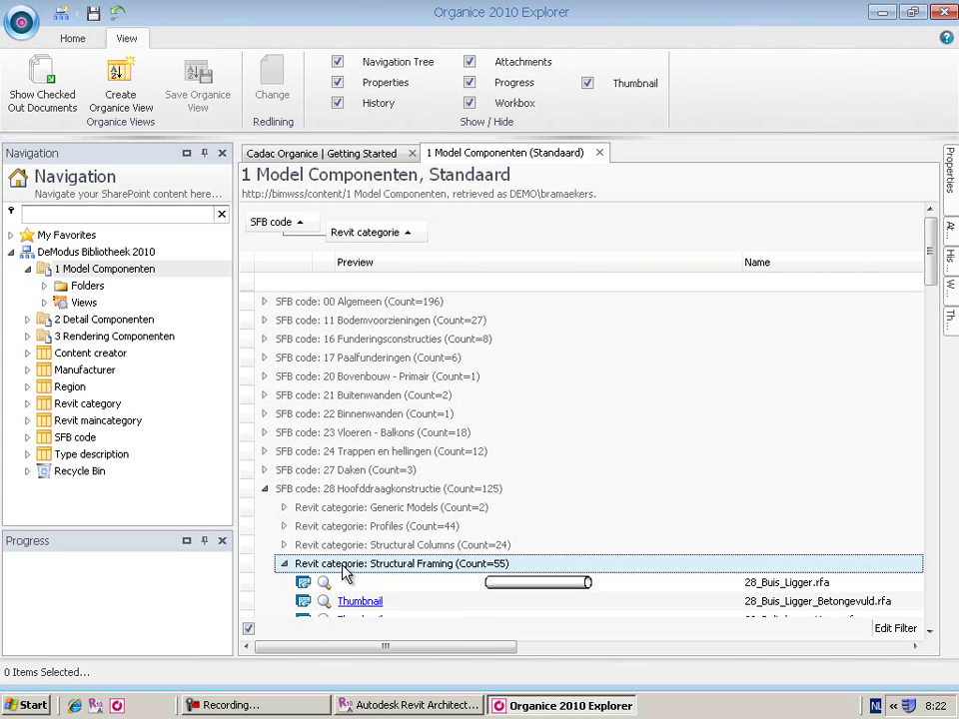
pyautogui.scroll(-3, 774, 429)
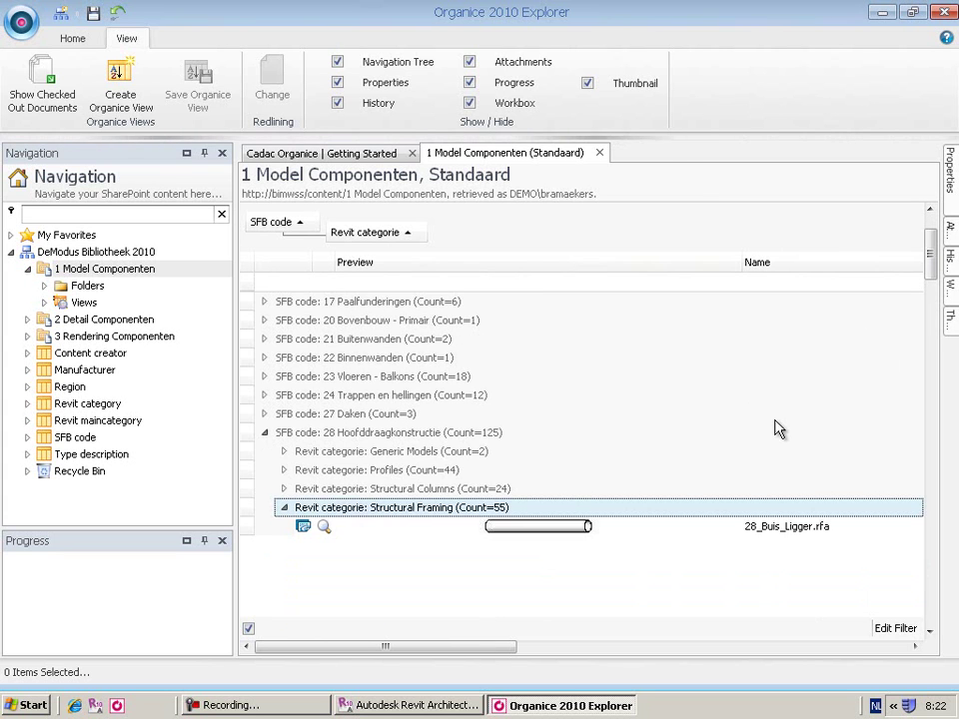
pyautogui.scroll(-4, 775, 428)
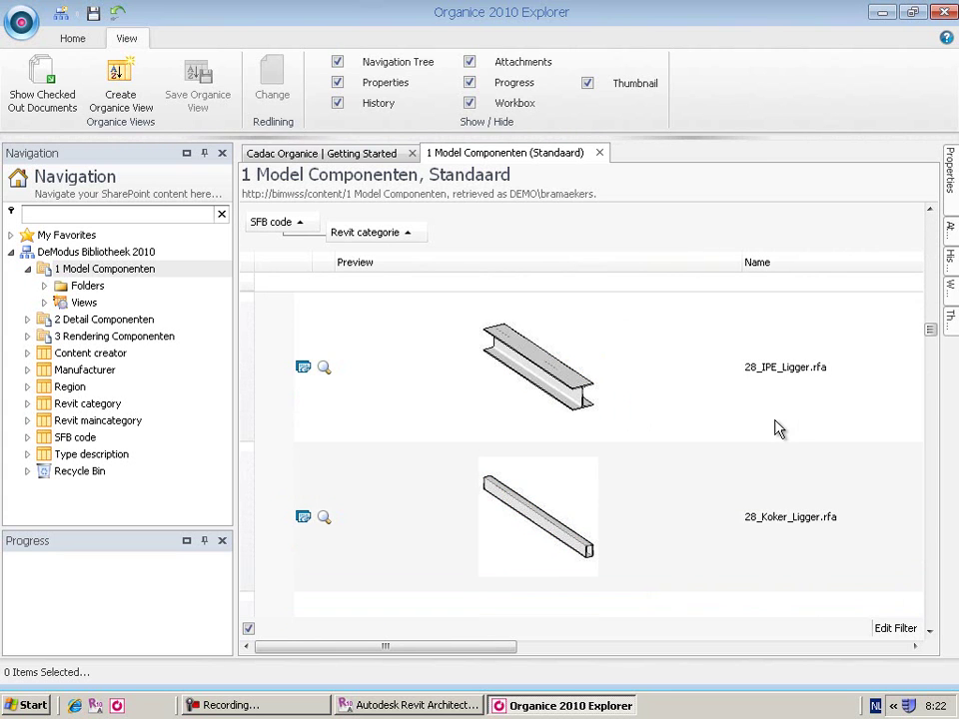
pyautogui.scroll(-2, 779, 428)
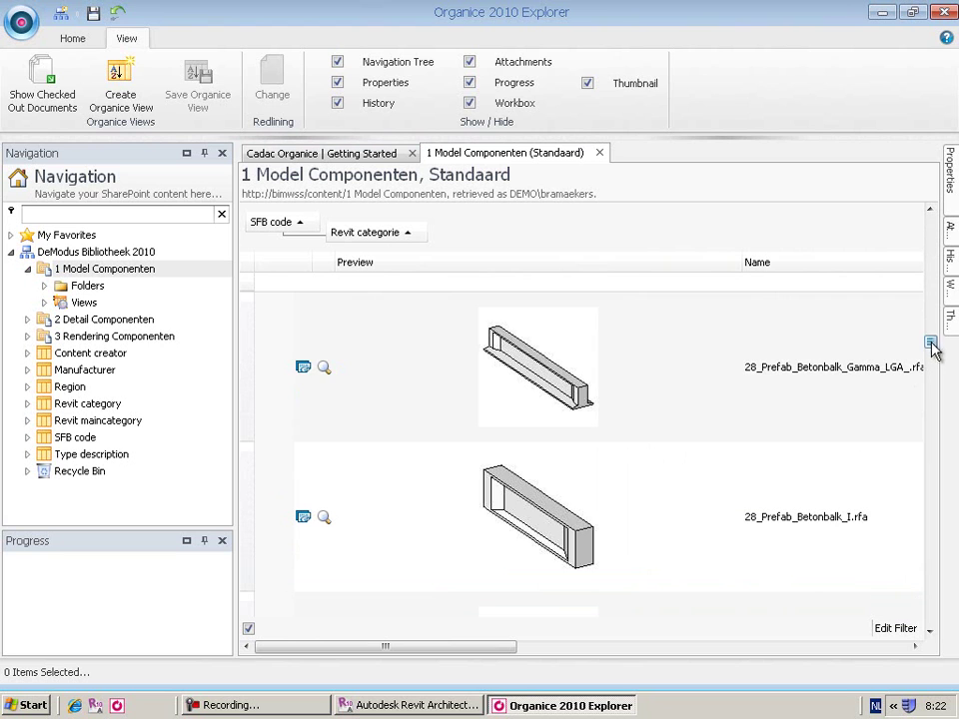
pyautogui.moveTo(929, 338); pyautogui.dragTo(929, 260)
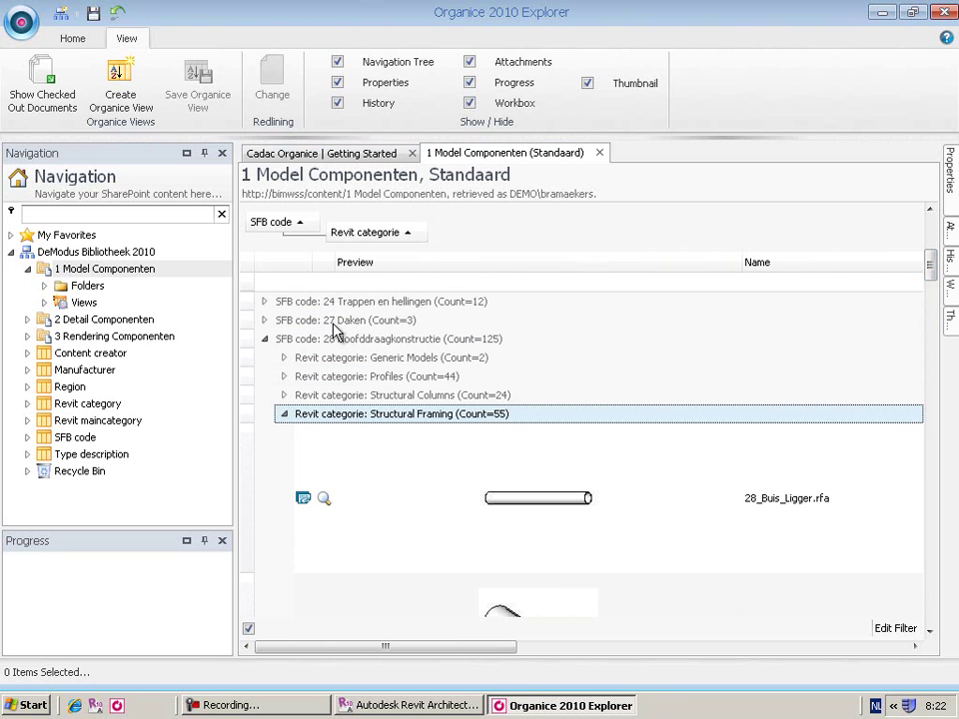
pyautogui.click(264, 340)
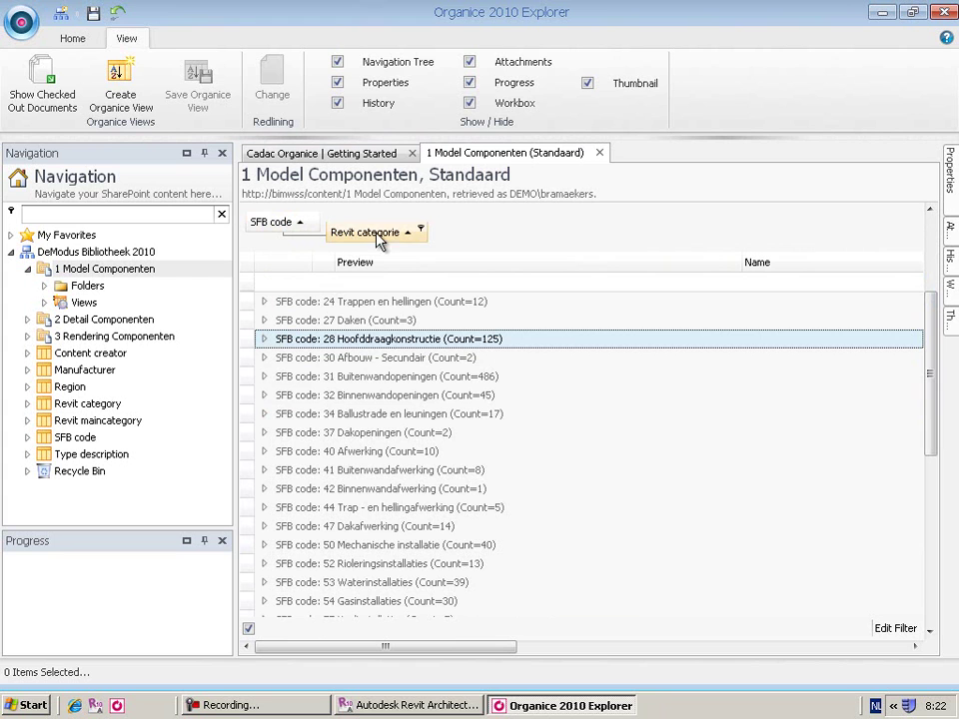
# Step: Group the list by Revit categorie ahead of SFB code and place the Name column before Preview
pyautogui.scroll(3, 336, 325)
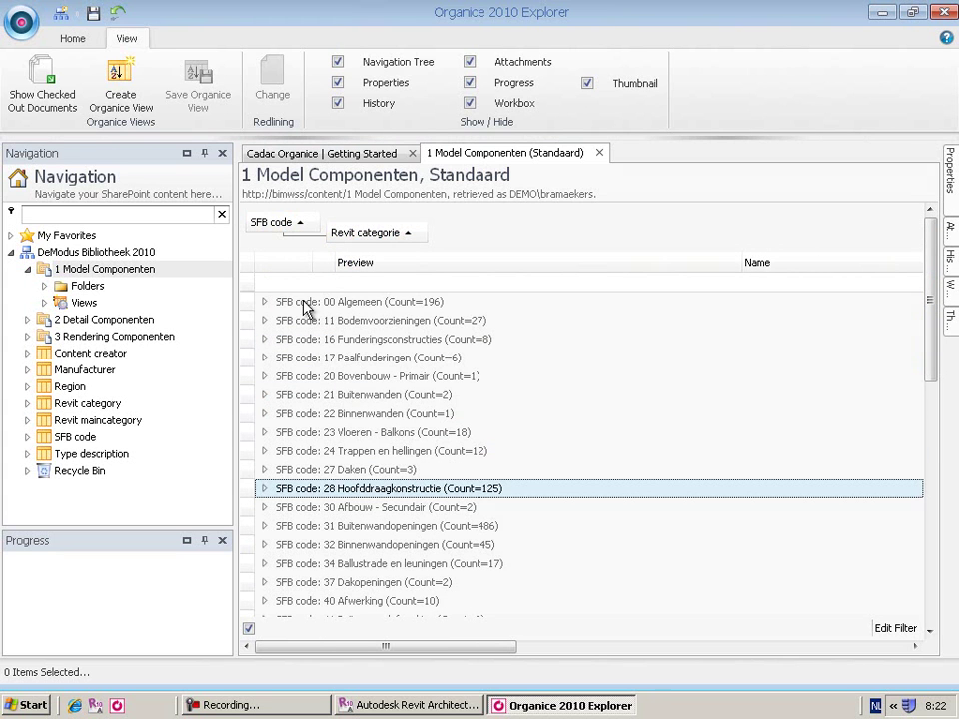
pyautogui.click(299, 302)
pyautogui.moveTo(312, 228); pyautogui.dragTo(462, 243)
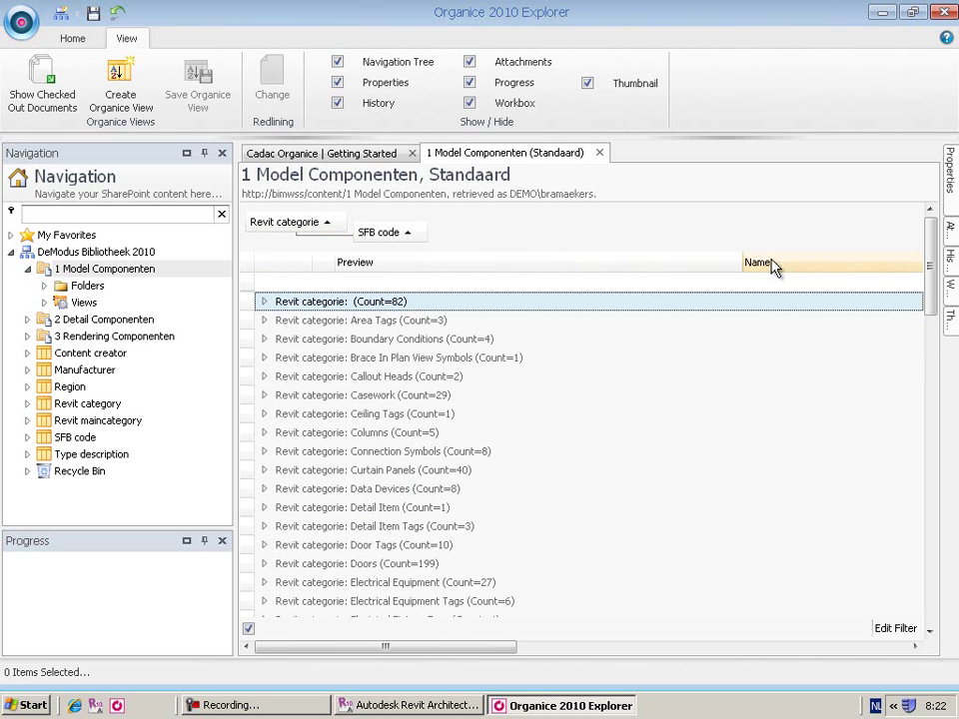
pyautogui.moveTo(788, 270); pyautogui.dragTo(519, 268)
pyautogui.moveTo(392, 270); pyautogui.dragTo(391, 270)
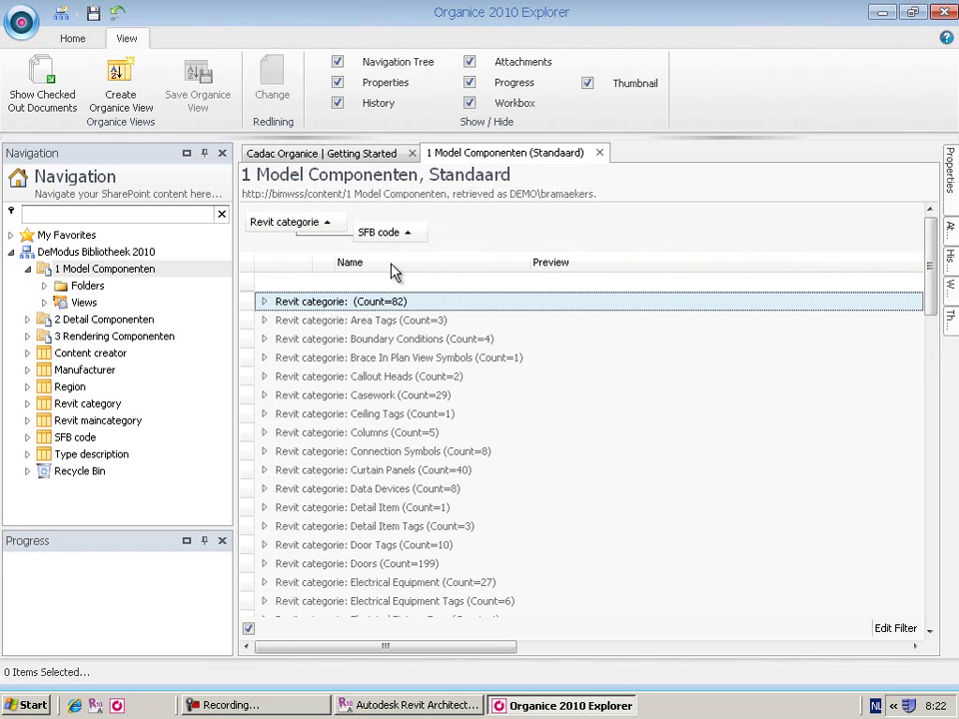
# Step: Filter Name with *HE and expand Structural Framing and SFB code 28 to inspect matches
pyautogui.click(385, 283)
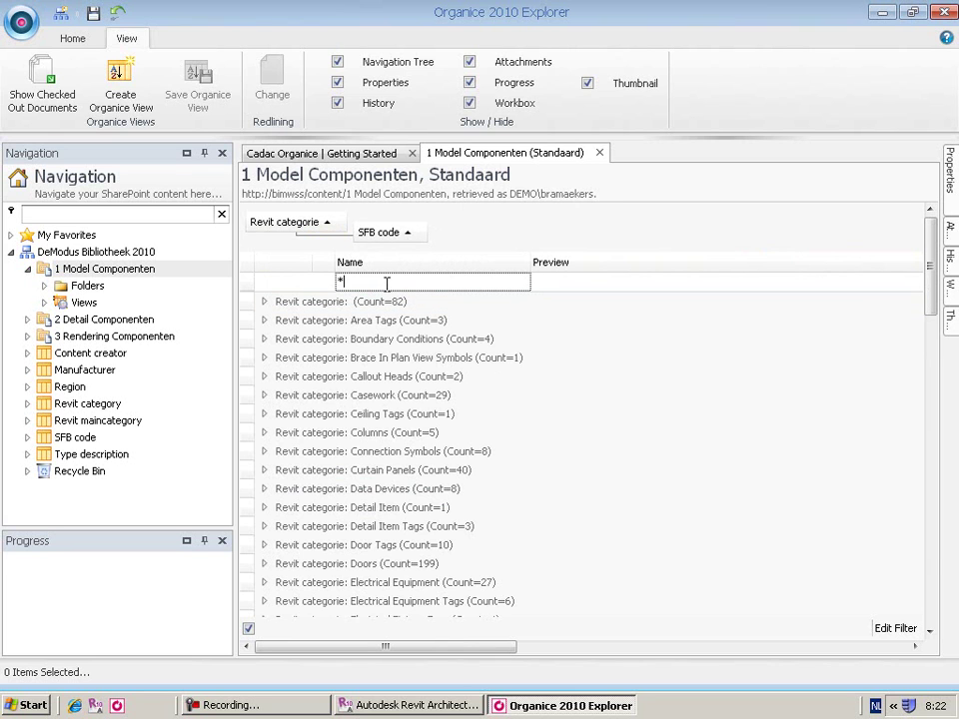
pyautogui.write('*HE')
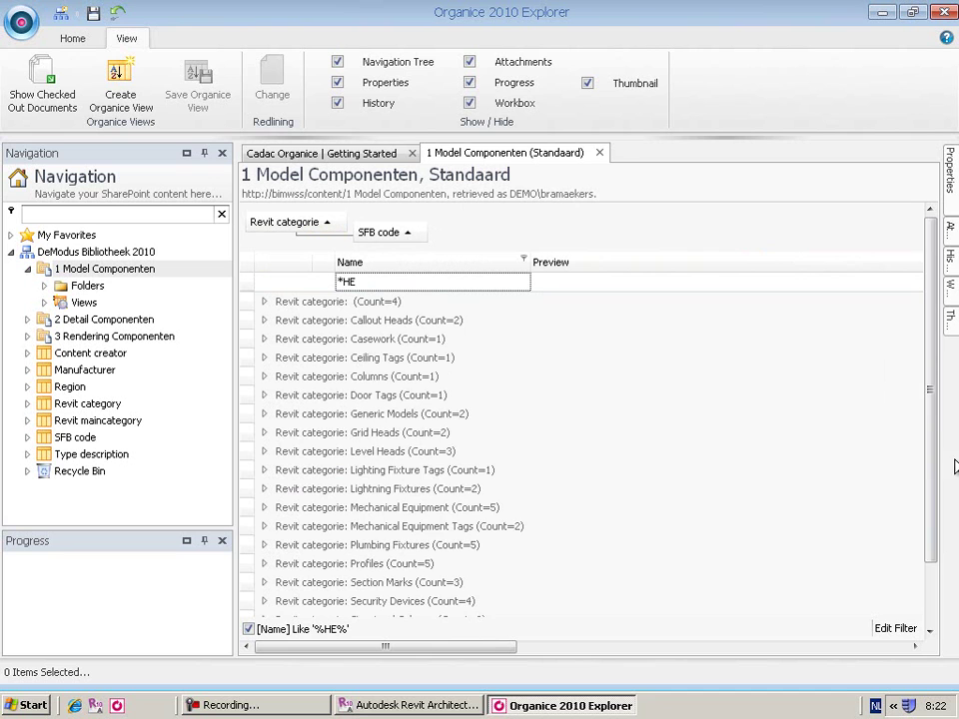
pyautogui.moveTo(928, 390); pyautogui.dragTo(929, 456)
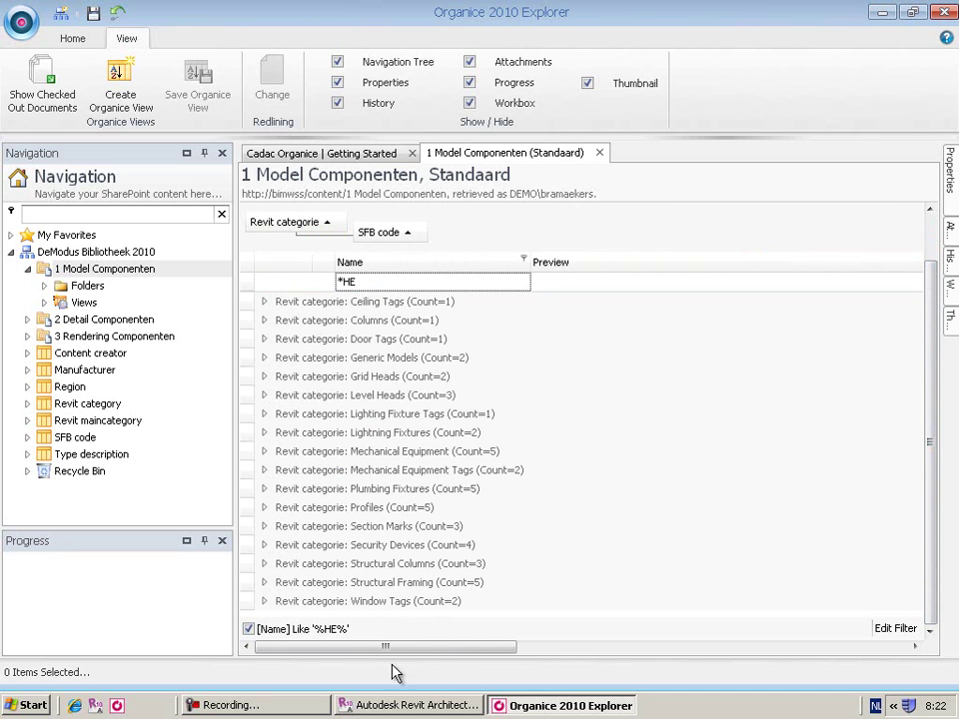
pyautogui.click(264, 583)
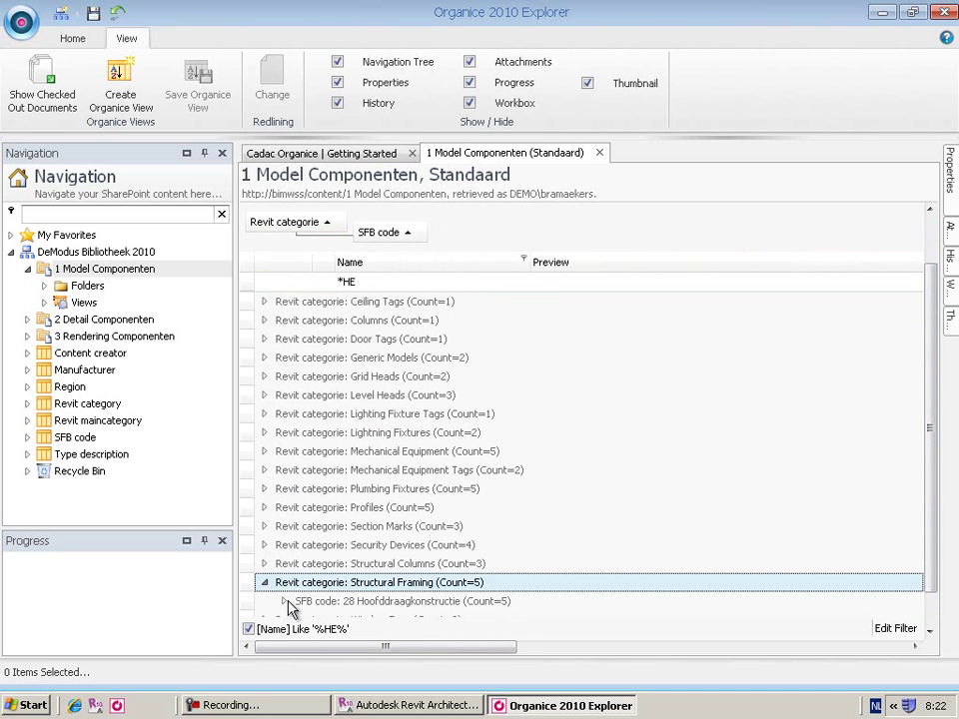
pyautogui.click(283, 583)
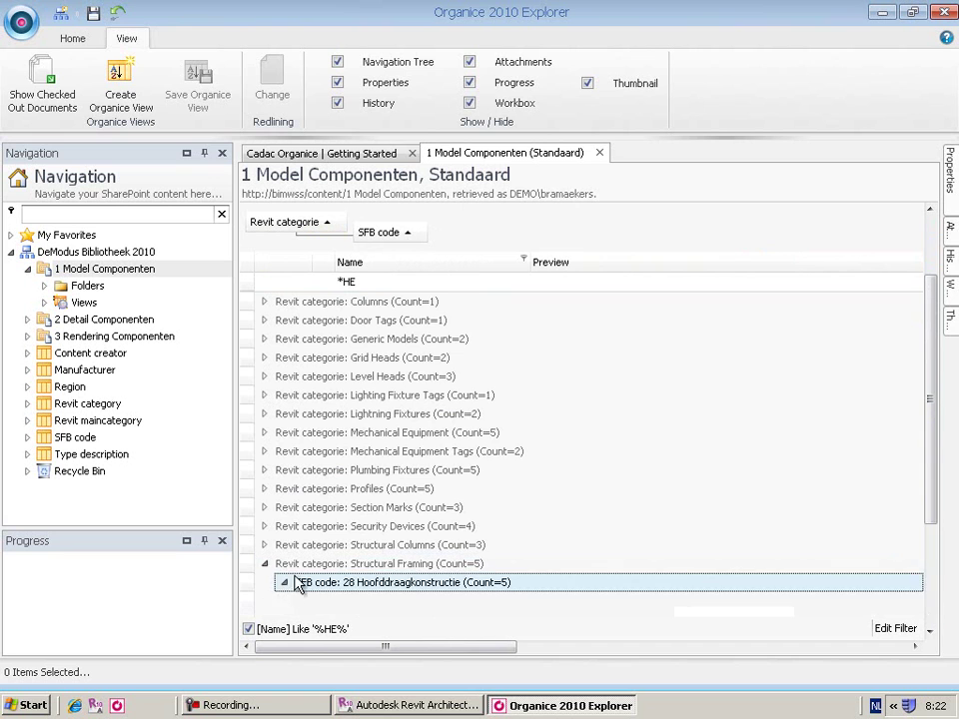
pyautogui.scroll(-2, 434, 554)
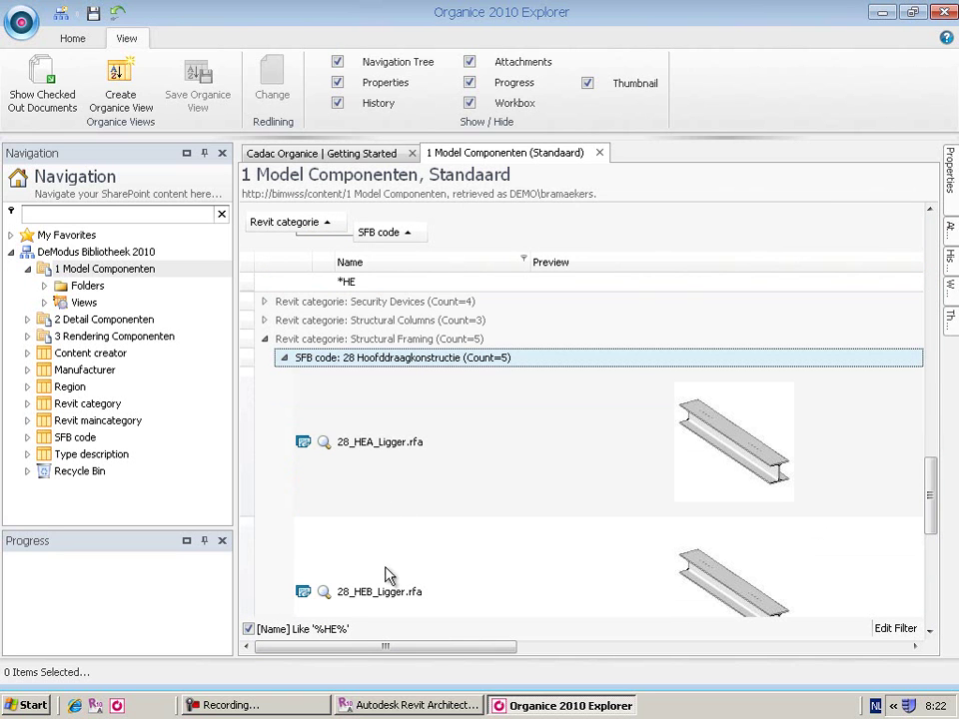
# Step: Change the Name filter to *HEB, collapsing the Structural Framing group
pyautogui.click(376, 281)
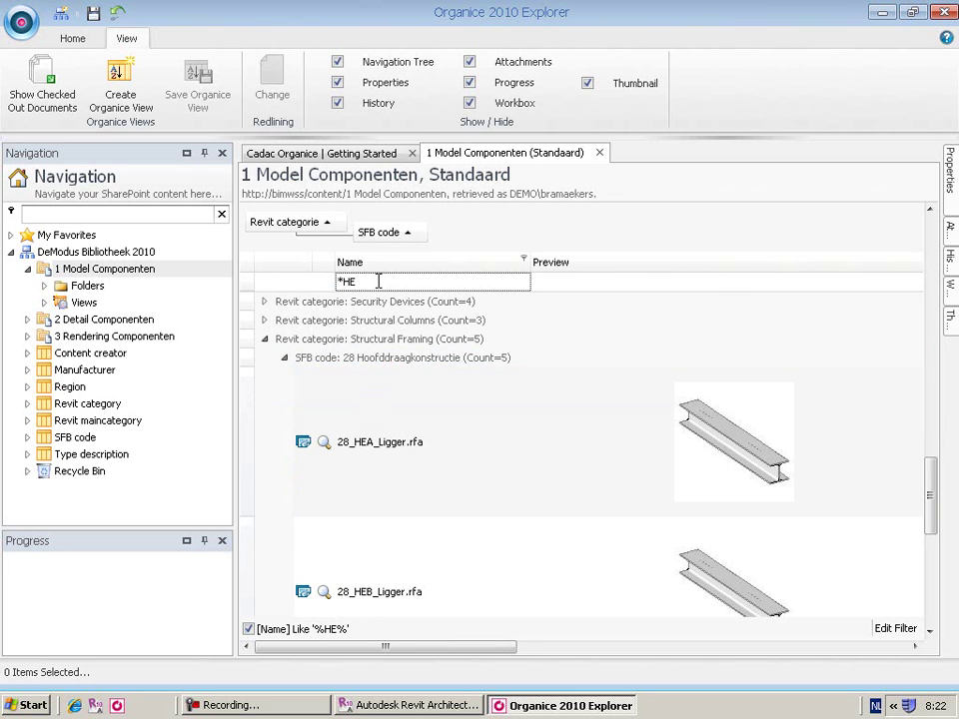
pyautogui.write('B')
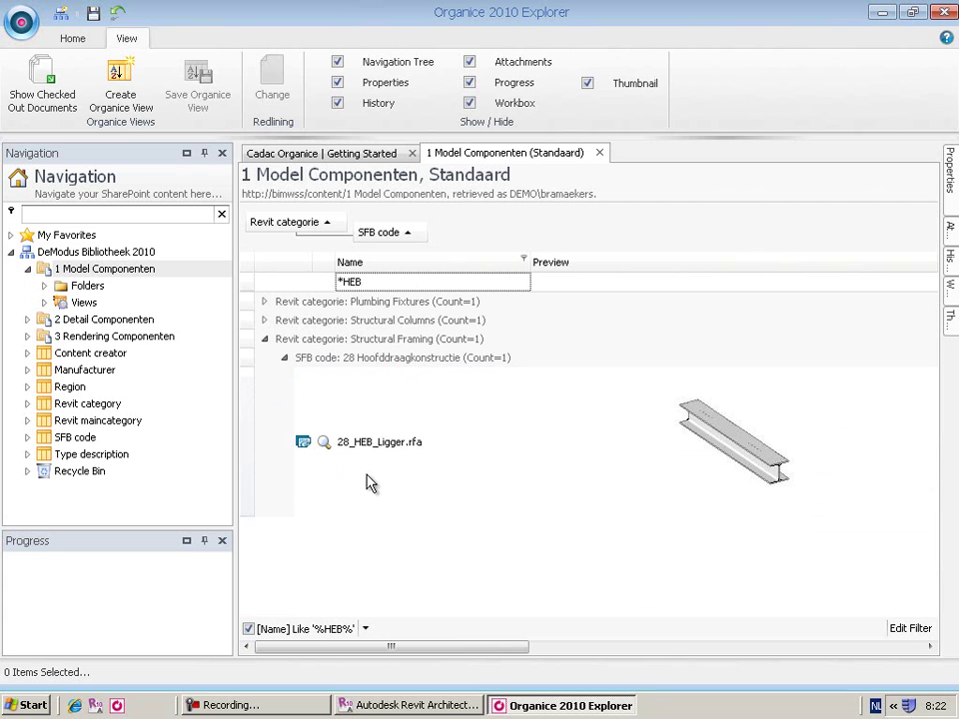
pyautogui.click(263, 339)
pyautogui.click(387, 280)
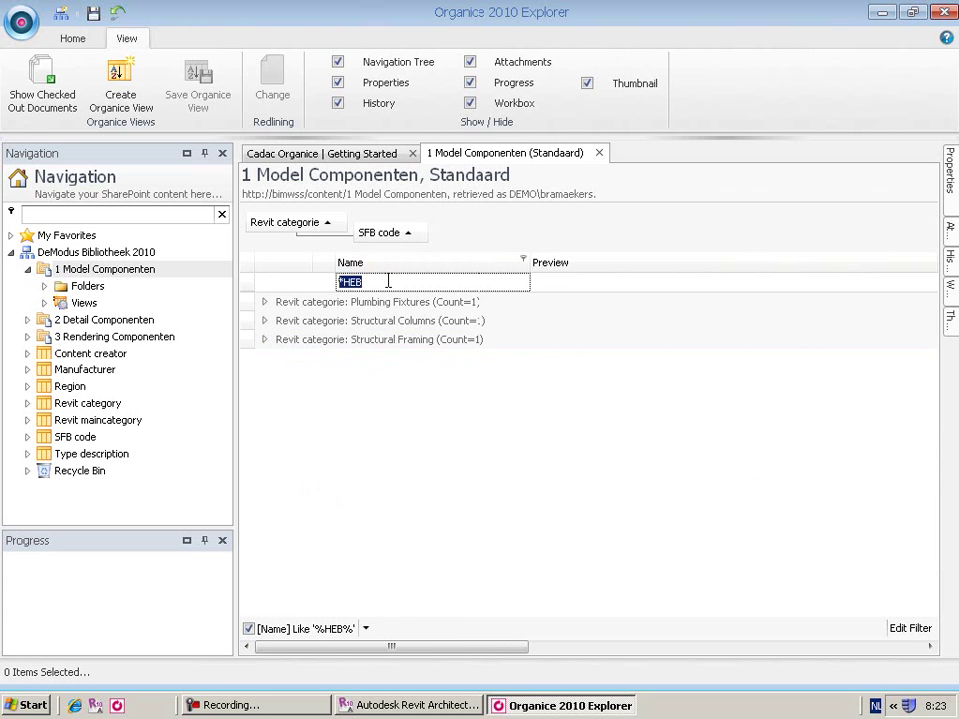
pyautogui.press('Delete')
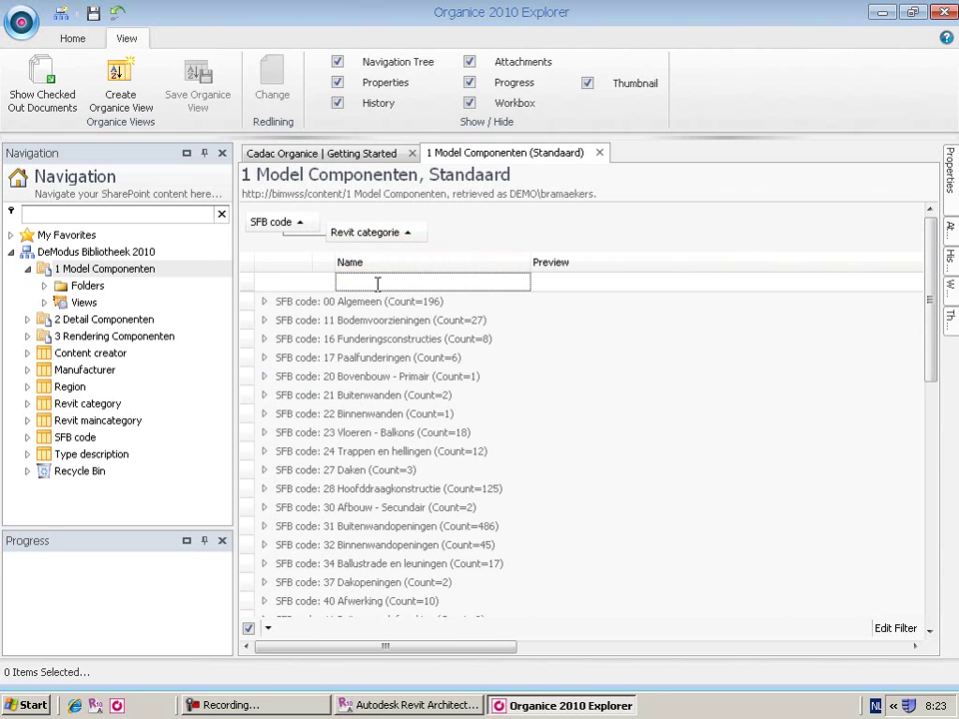
pyautogui.write('HEB')
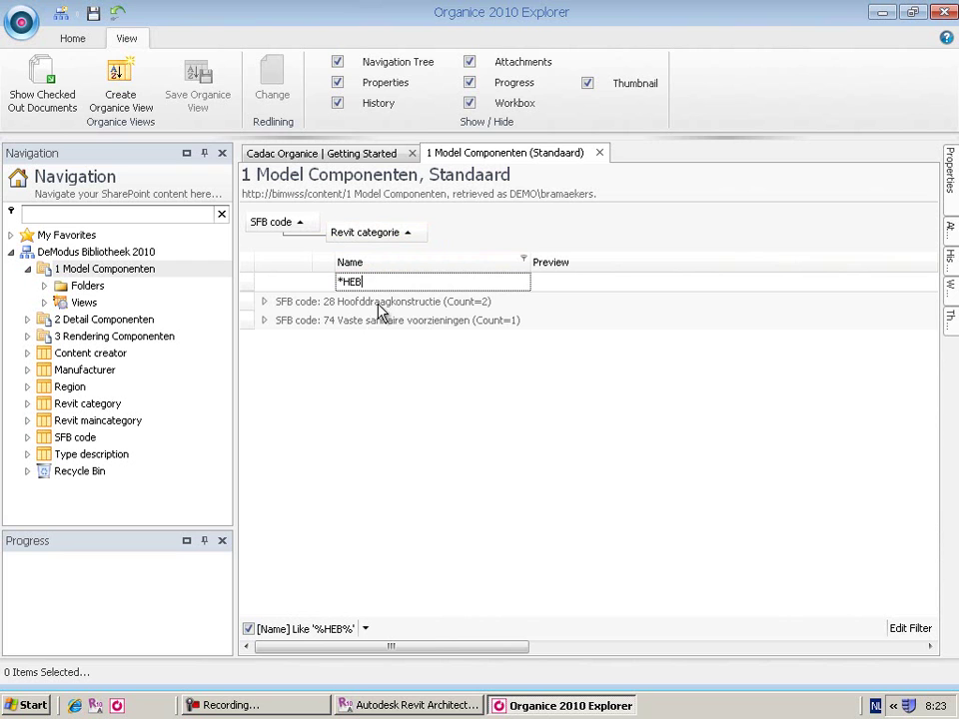
# Step: Expand SFB 28 > Structural Framing and select 28_HEB_Ligger.rfa to review its Omschrijving description
pyautogui.click(263, 301)
pyautogui.click(283, 338)
pyautogui.click(379, 433)
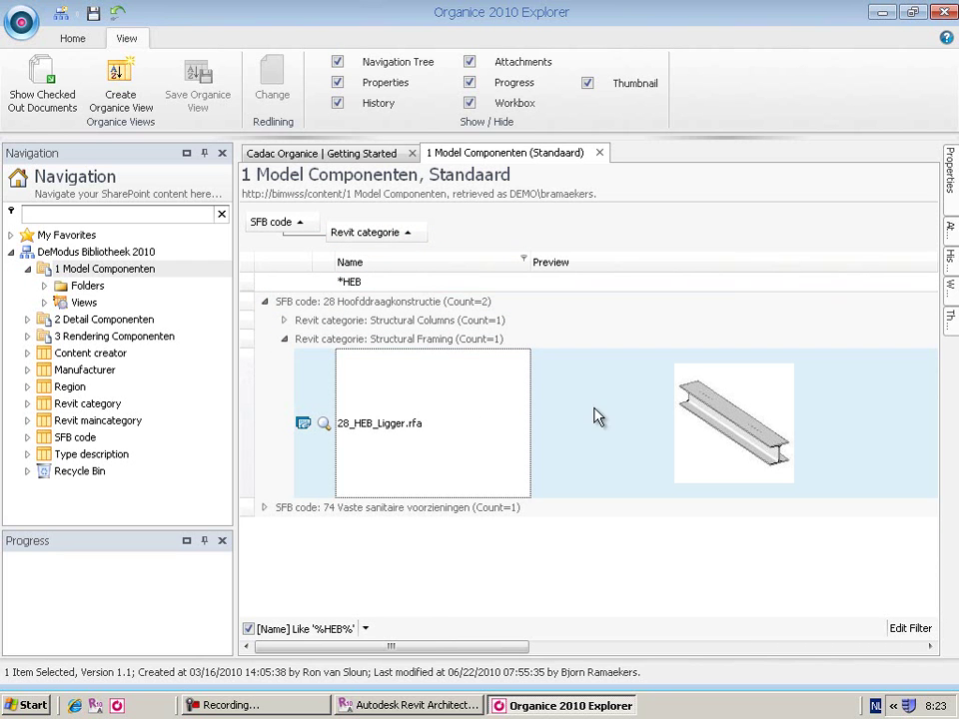
pyautogui.moveTo(952, 173)
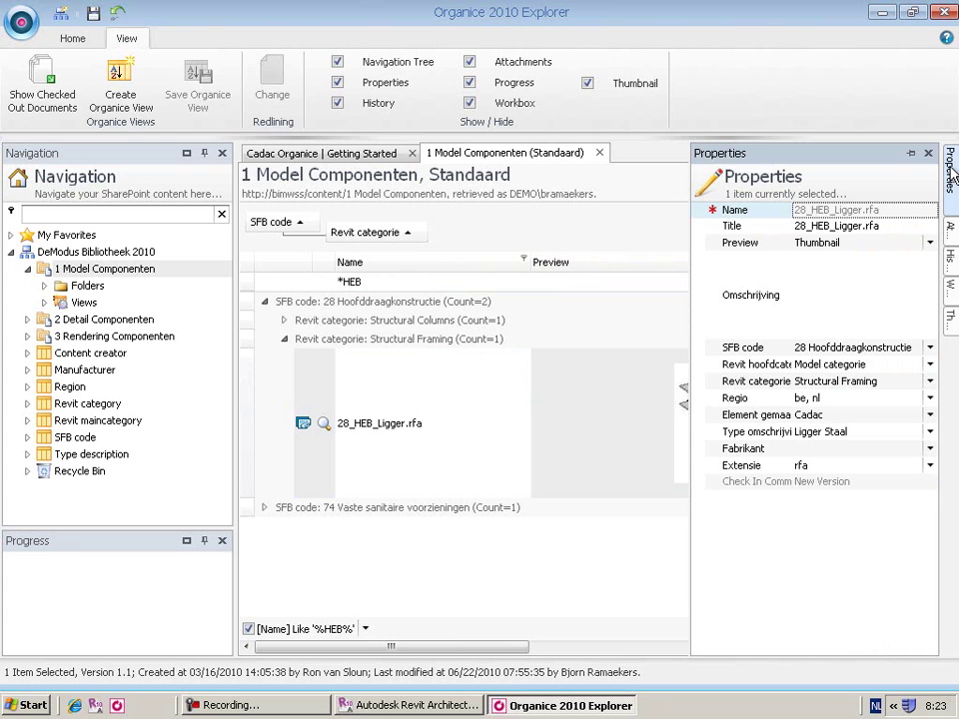
pyautogui.click(909, 270)
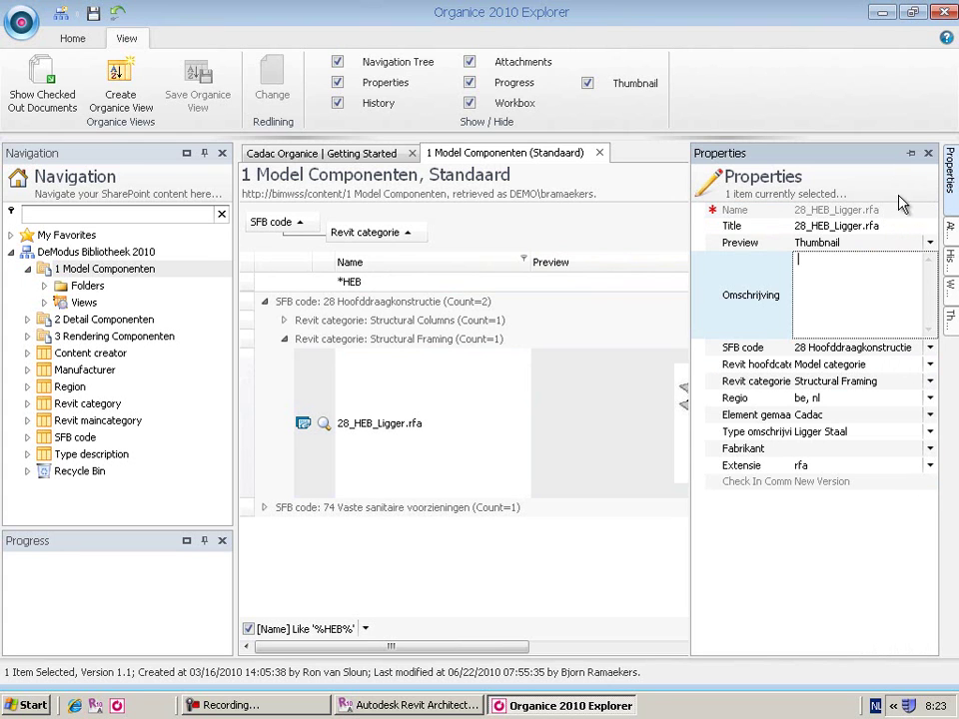
# Step: Browse the SFB code list without changes, view the beam's preview, then collapse SFB 28
pyautogui.click(930, 348)
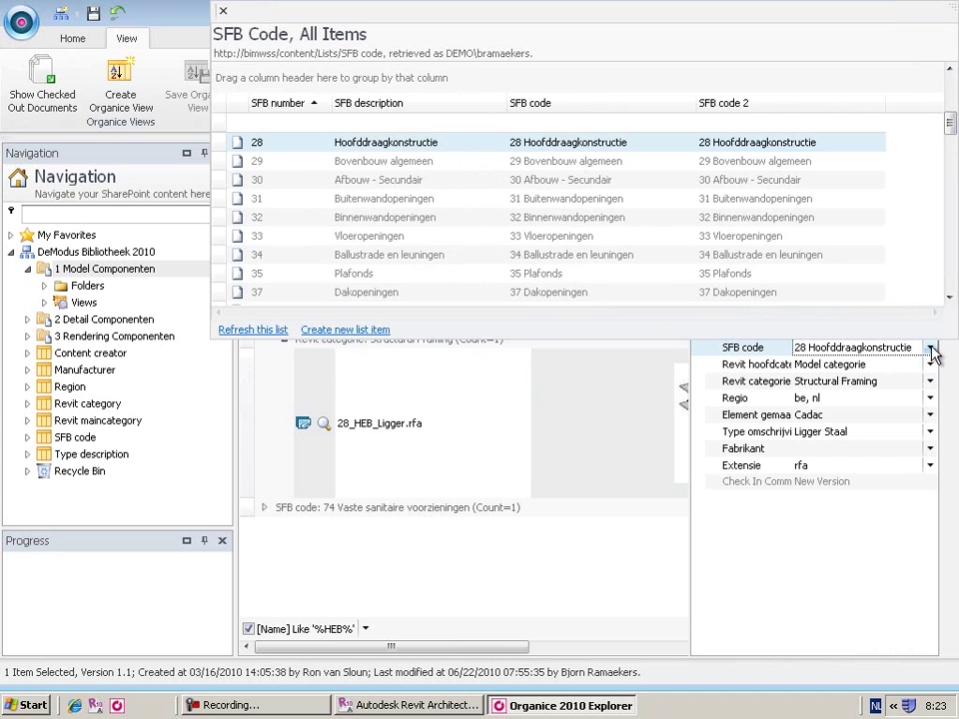
pyautogui.scroll(-1, 950, 125)
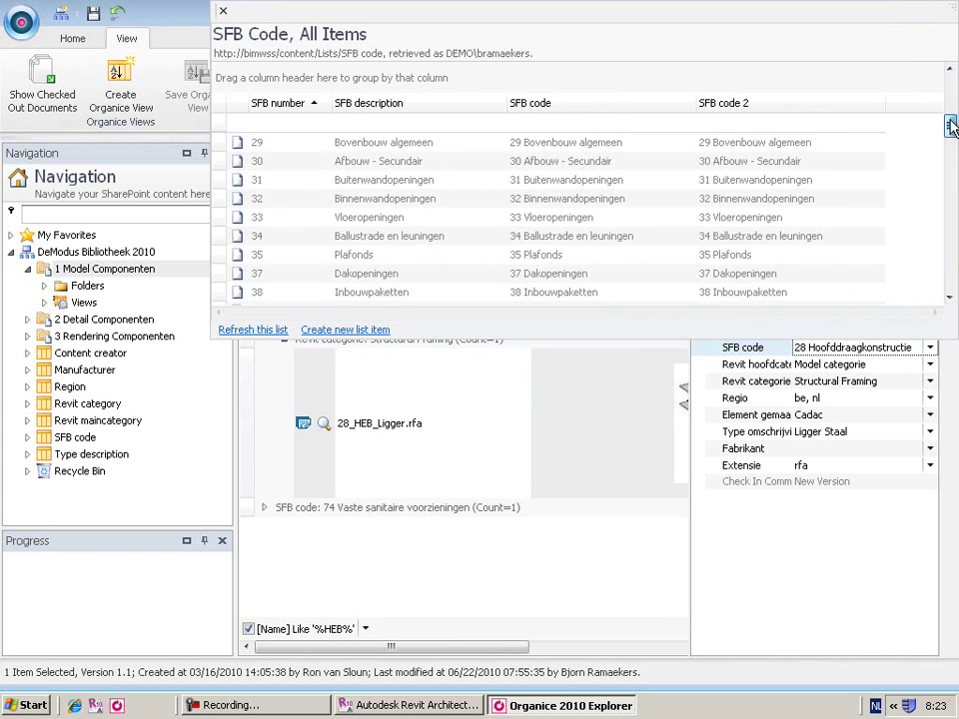
pyautogui.moveTo(950, 125)
pyautogui.mouseDown()
pyautogui.moveTo(950, 150)
pyautogui.moveTo(950, 111)
pyautogui.mouseUp()
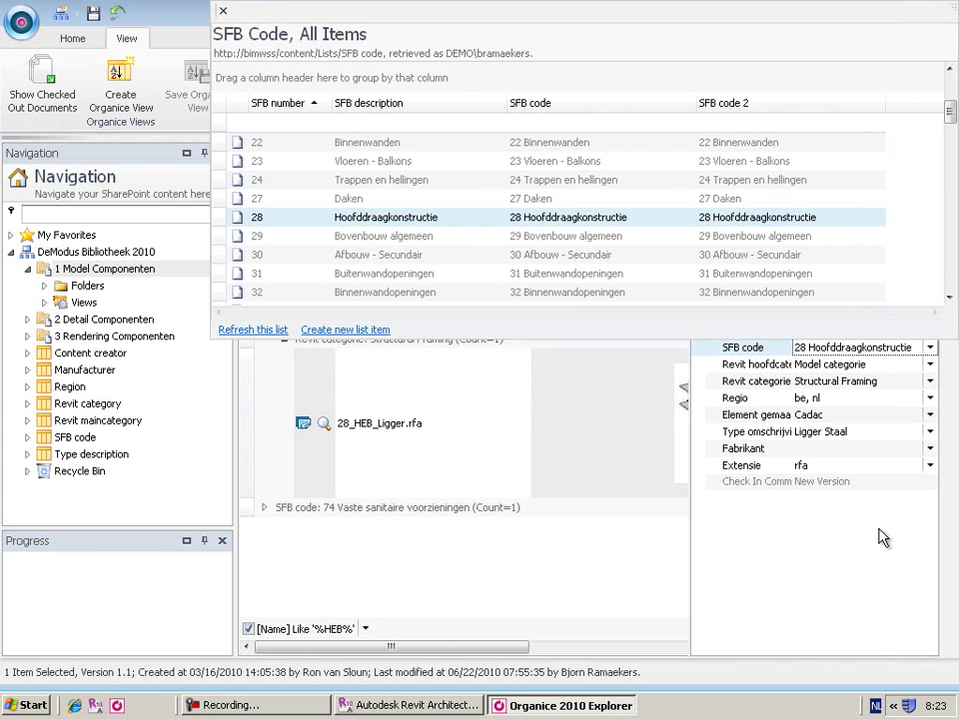
pyautogui.click(875, 565)
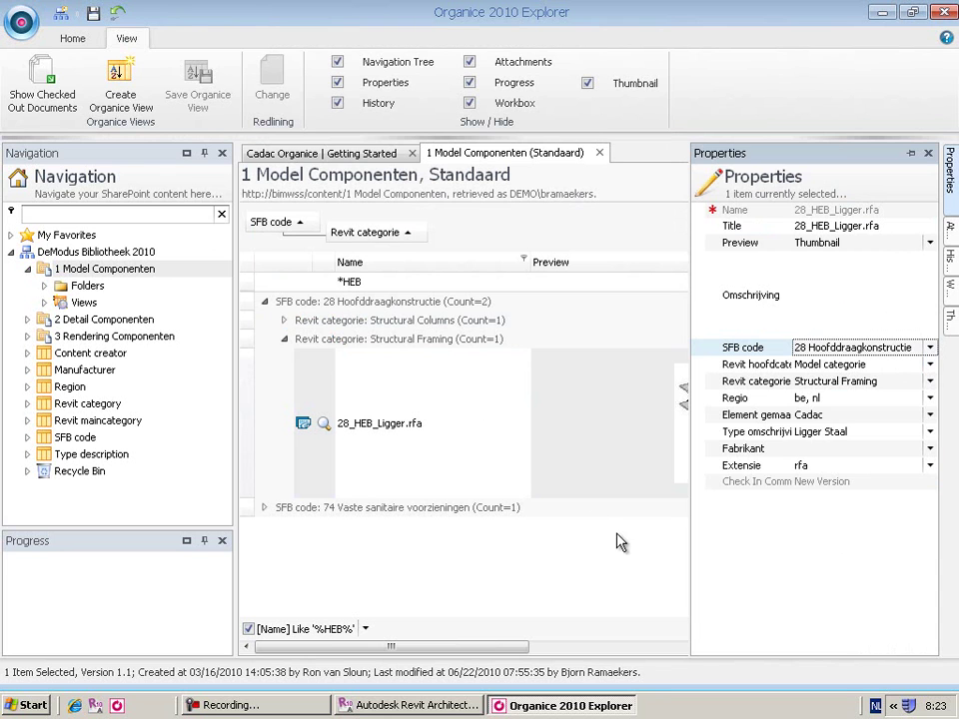
pyautogui.click(404, 425)
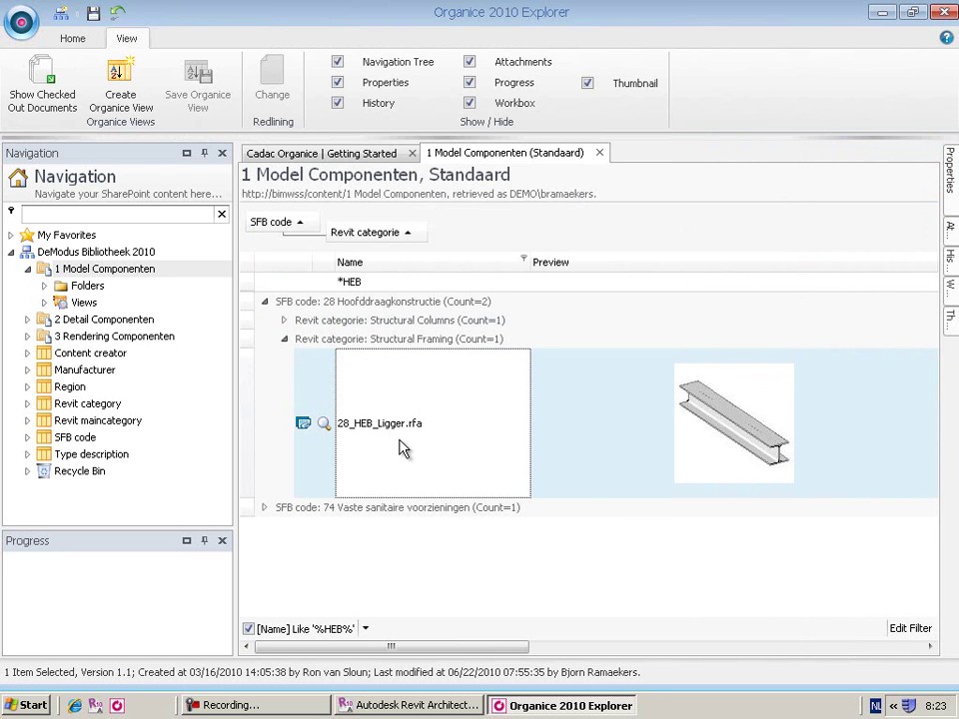
pyautogui.click(264, 302)
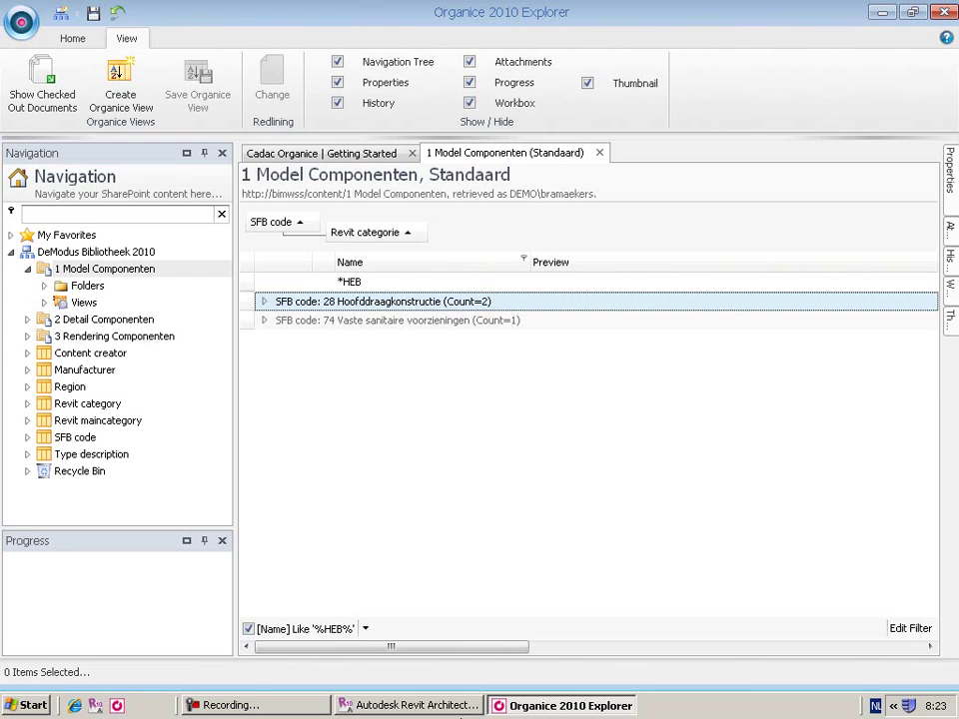
# Step: In Revit, check the project's Structural Framing families (28_HEA_Ligger, 28_Vakwerkspant) and show the Add-Ins ribbon
pyautogui.click(410, 705)
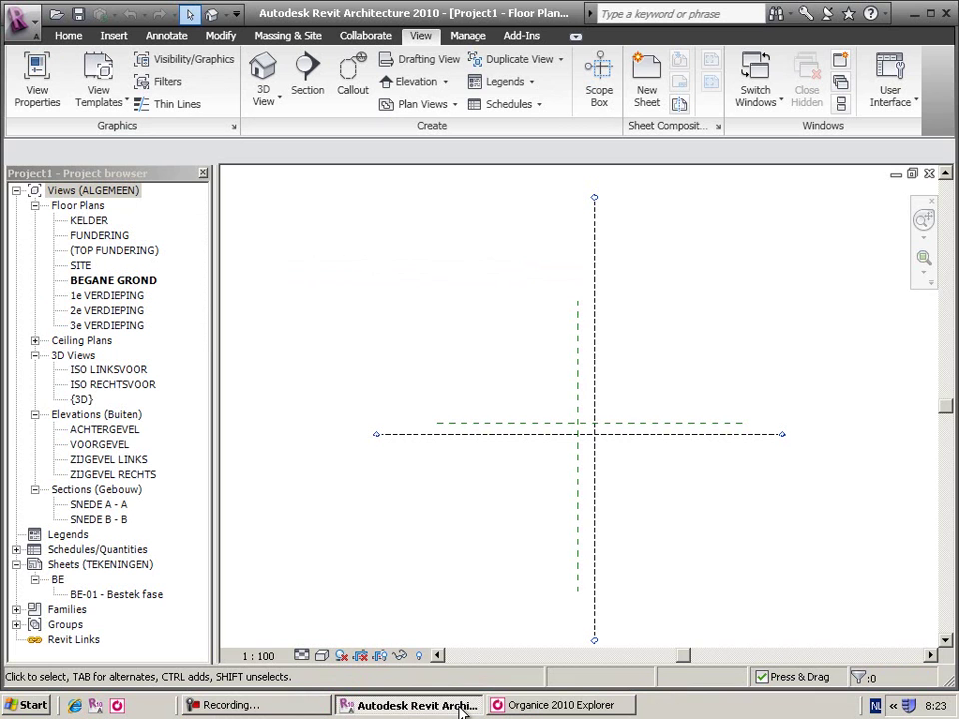
pyautogui.doubleClick(75, 609)
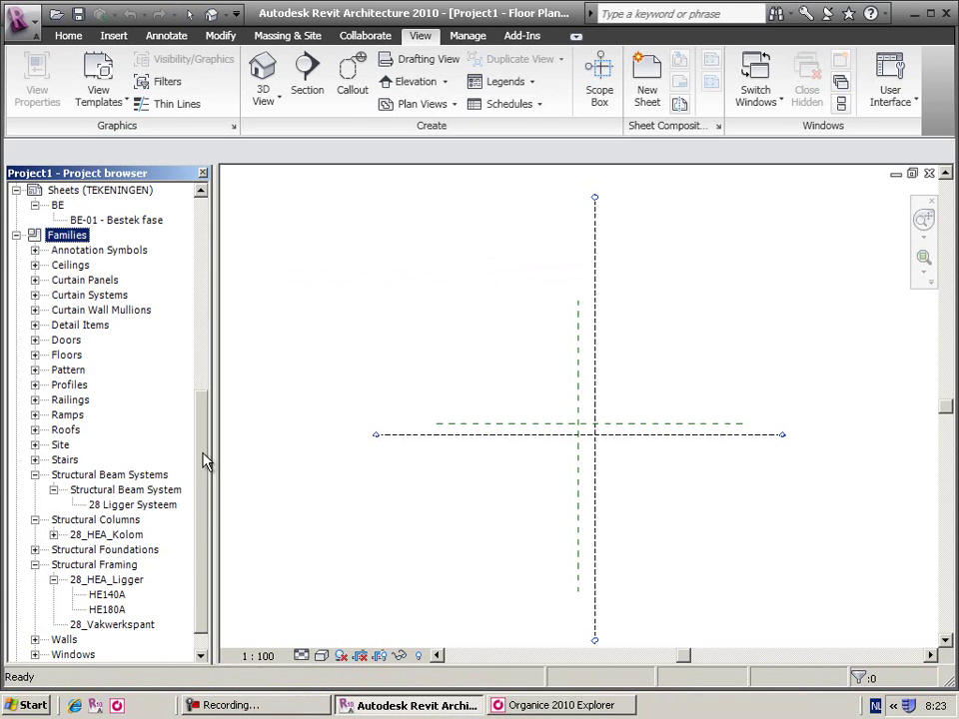
pyautogui.moveTo(205, 462); pyautogui.dragTo(204, 561)
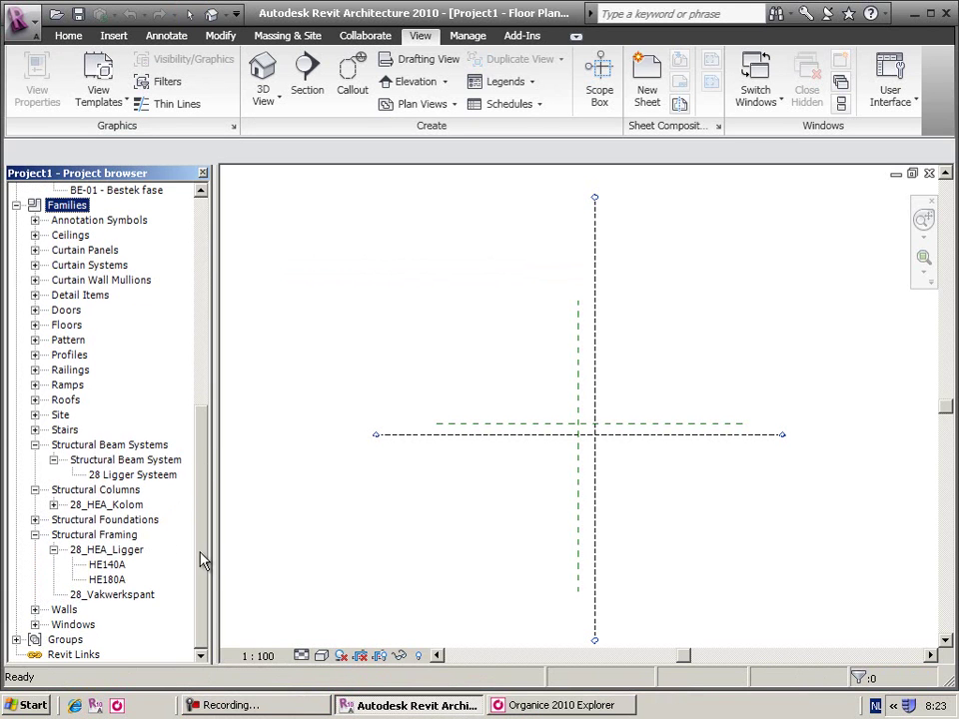
pyautogui.click(54, 550)
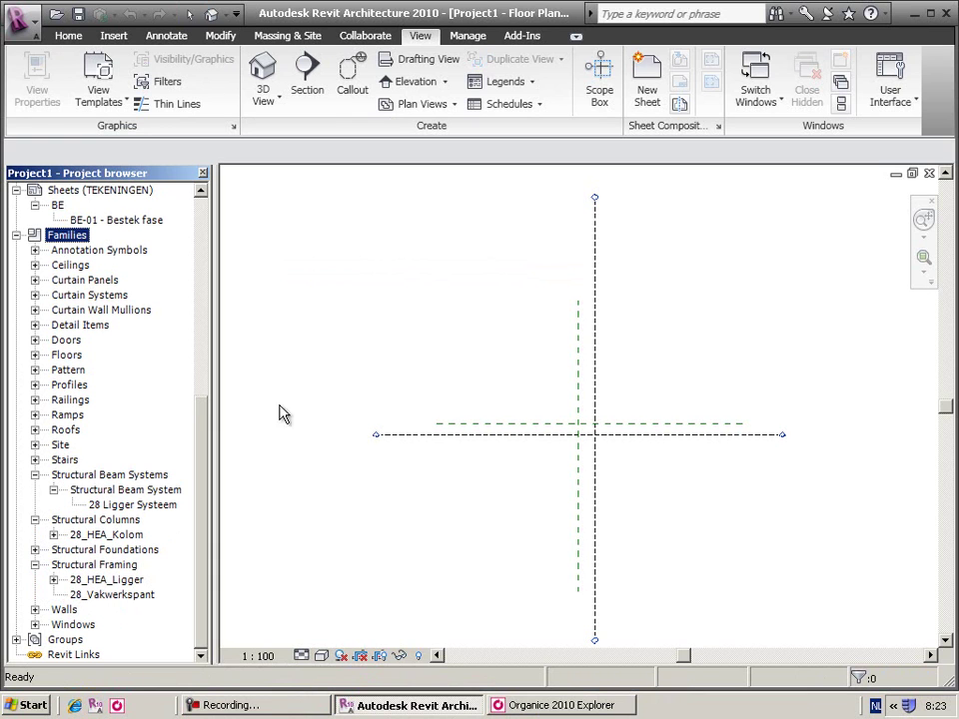
pyautogui.click(524, 37)
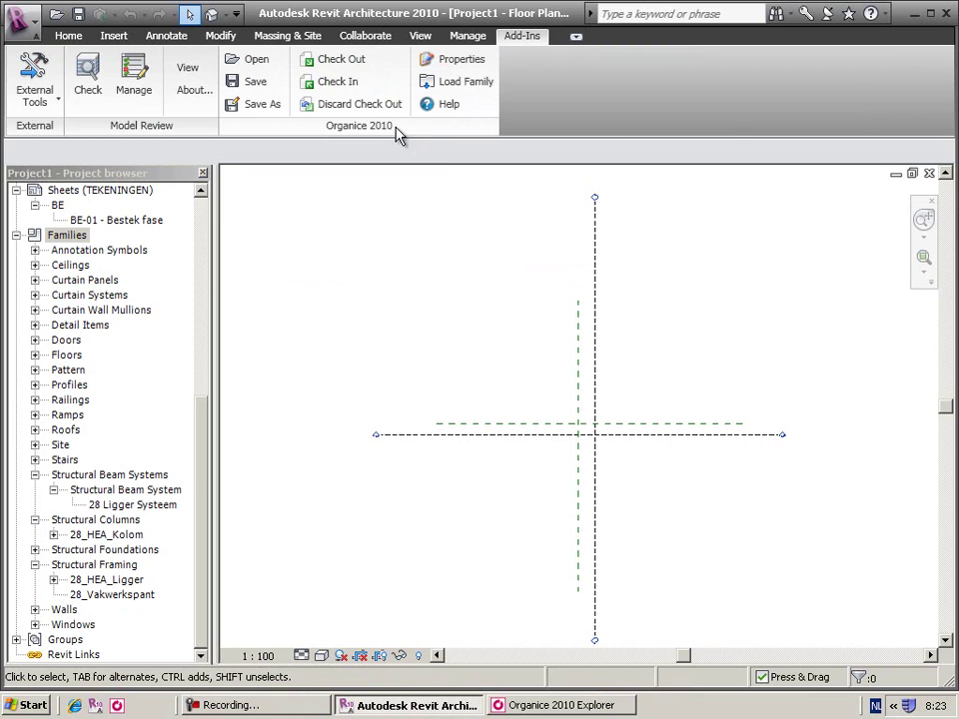
# Step: Via Organice Load Family, filter Name by *heb and select 28_HEB_Ligger.rfa from SFB 28 Structural Framing
pyautogui.click(448, 84)
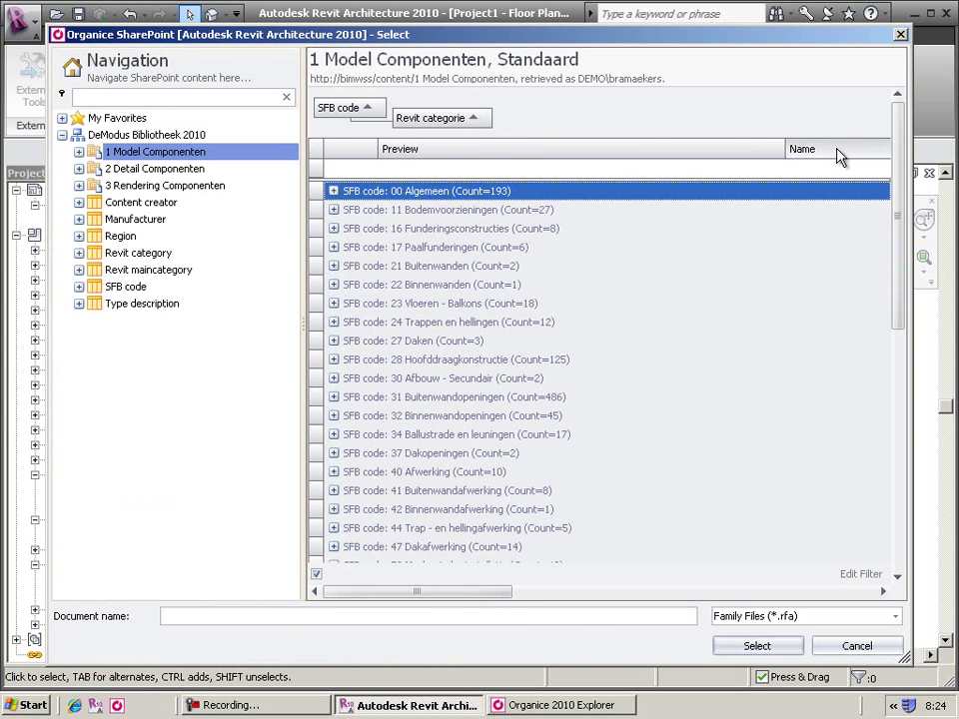
pyautogui.click(529, 155)
pyautogui.moveTo(433, 156); pyautogui.dragTo(438, 166)
pyautogui.click(428, 169)
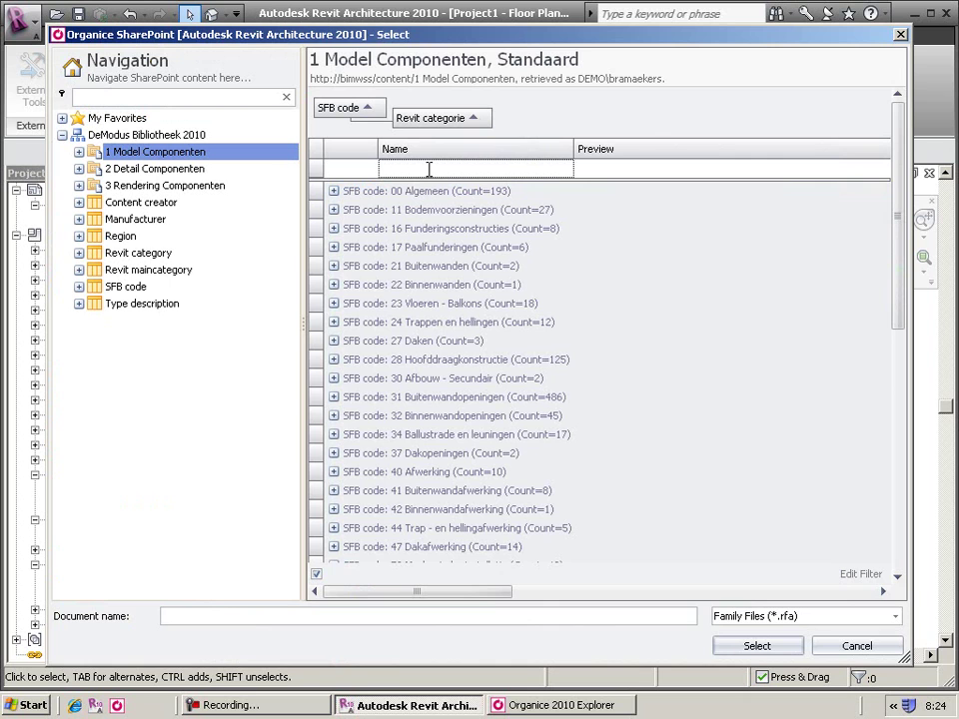
pyautogui.write('*heb')
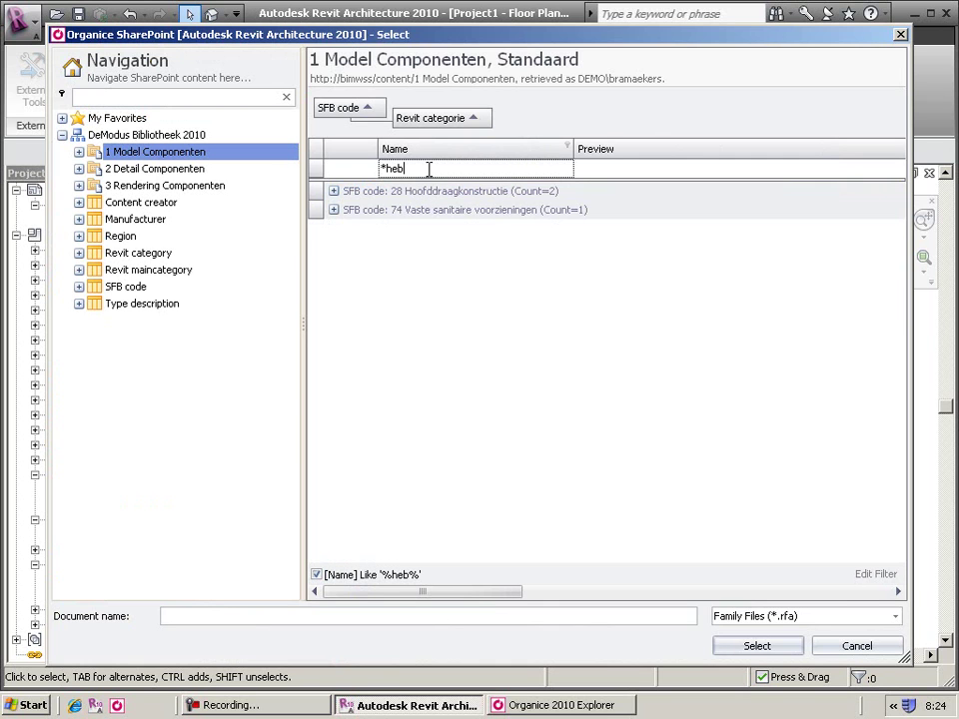
pyautogui.click(334, 191)
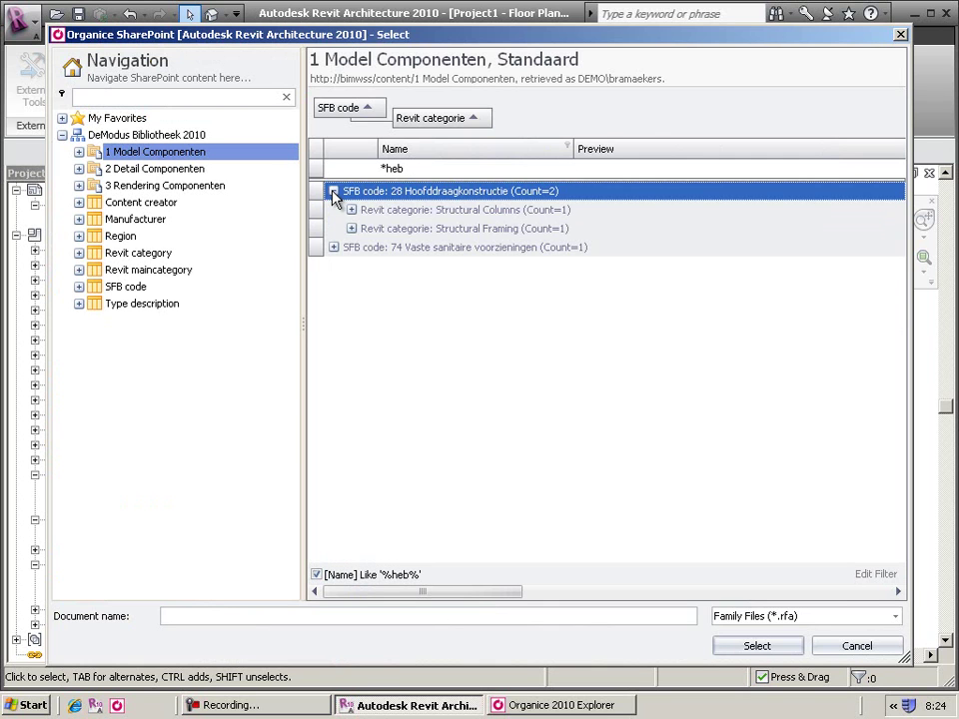
pyautogui.click(350, 229)
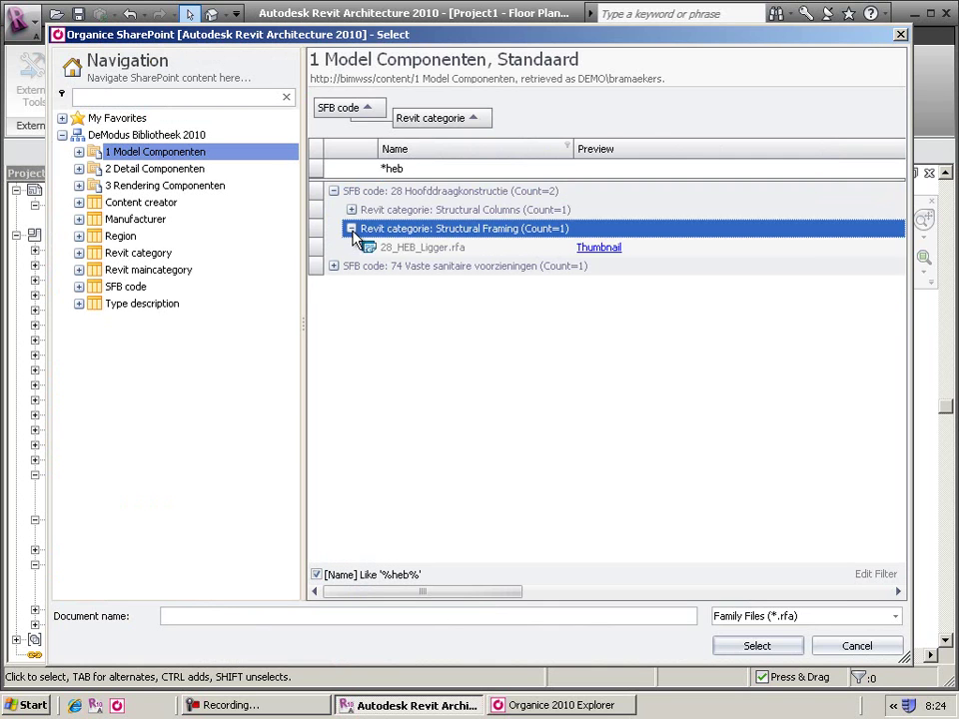
pyautogui.click(418, 252)
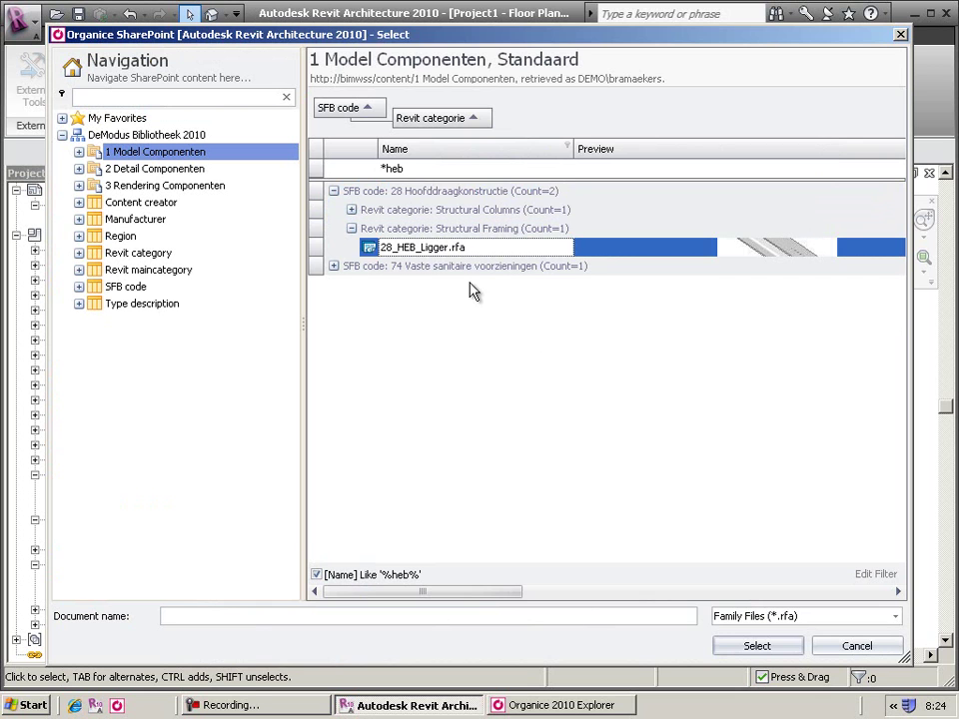
pyautogui.click(757, 646)
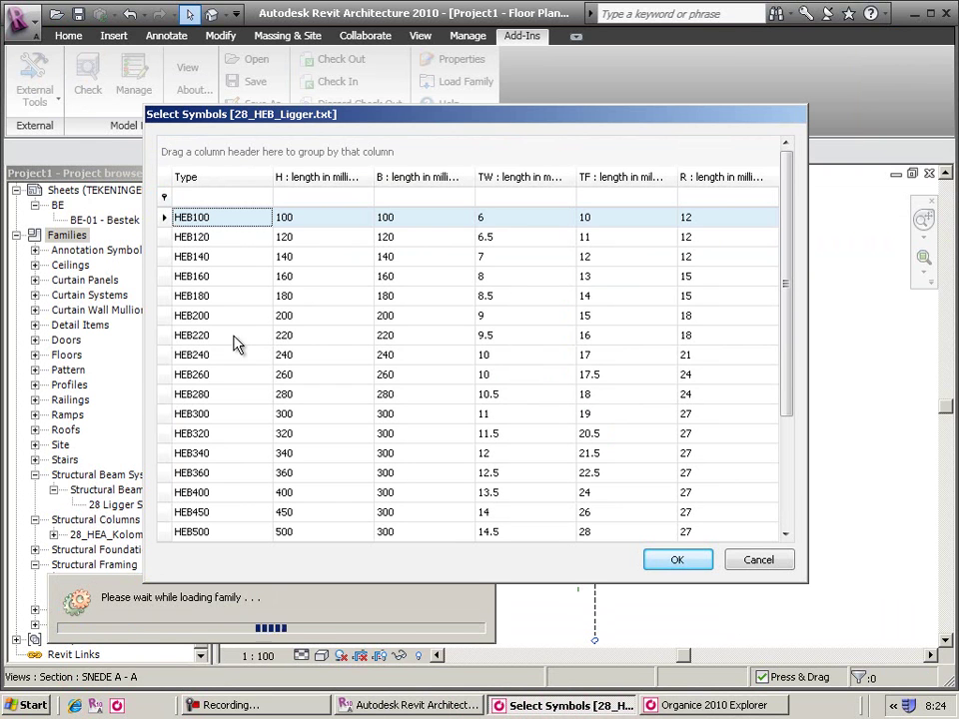
# Step: Choose HEB200, HEB220, HEB260, HEB300 and HEB320 in Select Symbols and confirm loading
pyautogui.click(233, 336)
pyautogui.hotkey('shift', 'Up')
pyautogui.keyDown('ctrl'); pyautogui.click(225, 371); pyautogui.keyUp('ctrl')
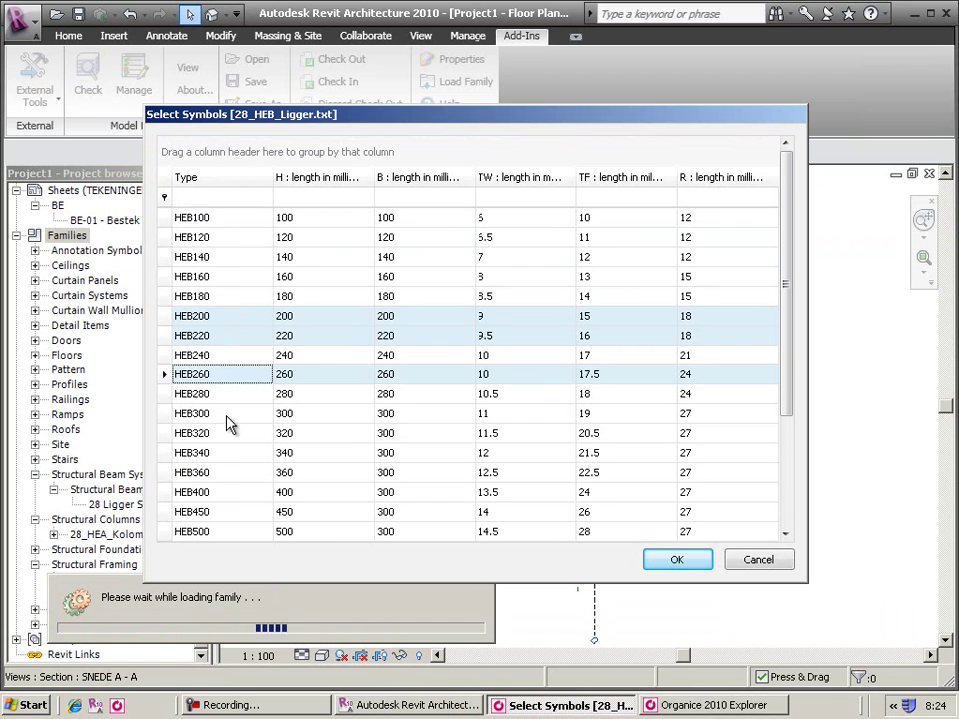
pyautogui.keyDown('ctrl'); pyautogui.click(226, 416); pyautogui.keyUp('ctrl')
pyautogui.keyDown('ctrl'); pyautogui.click(233, 437); pyautogui.keyUp('ctrl')
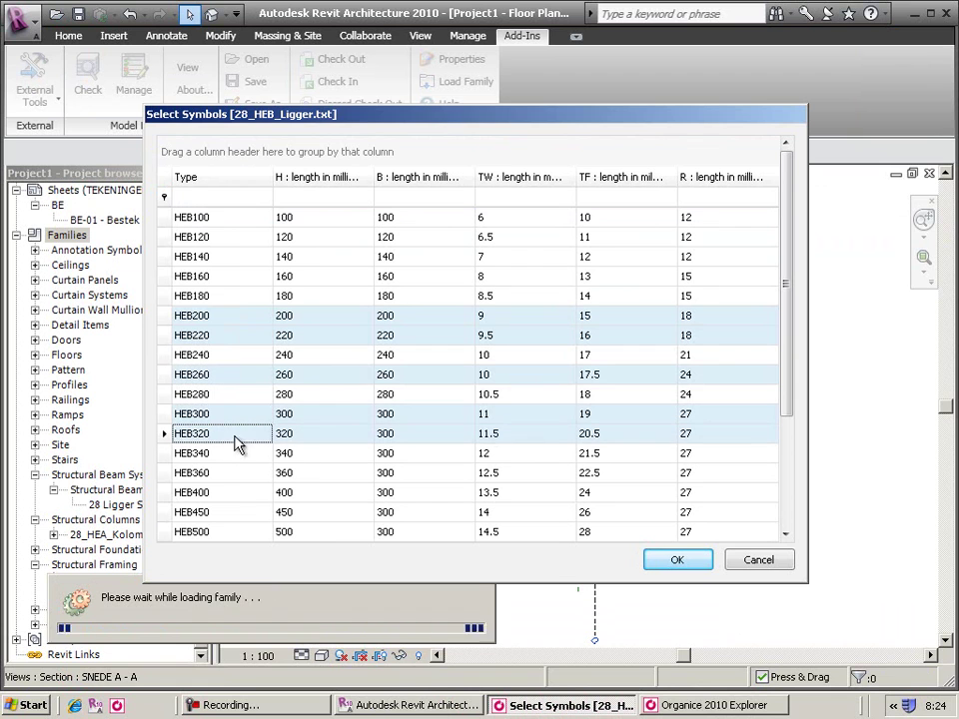
pyautogui.click(694, 563)
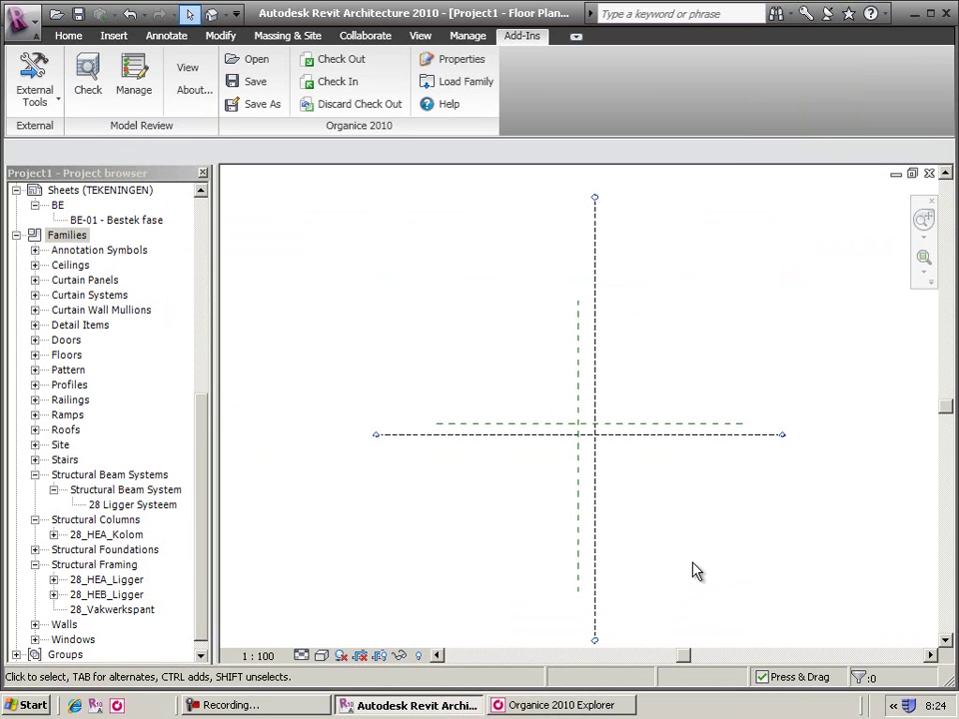
# Step: Expand 28_HEB_Ligger in the Project Browser to verify its five HEB types, then collapse it
pyautogui.click(202, 549)
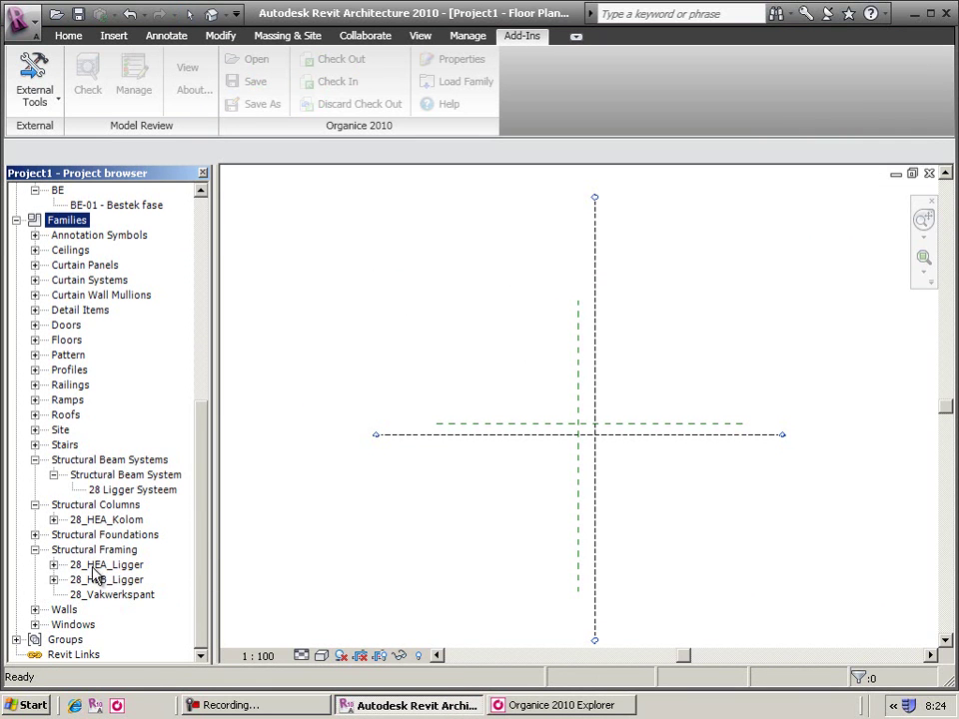
pyautogui.click(53, 580)
pyautogui.scroll(-2, 195, 569)
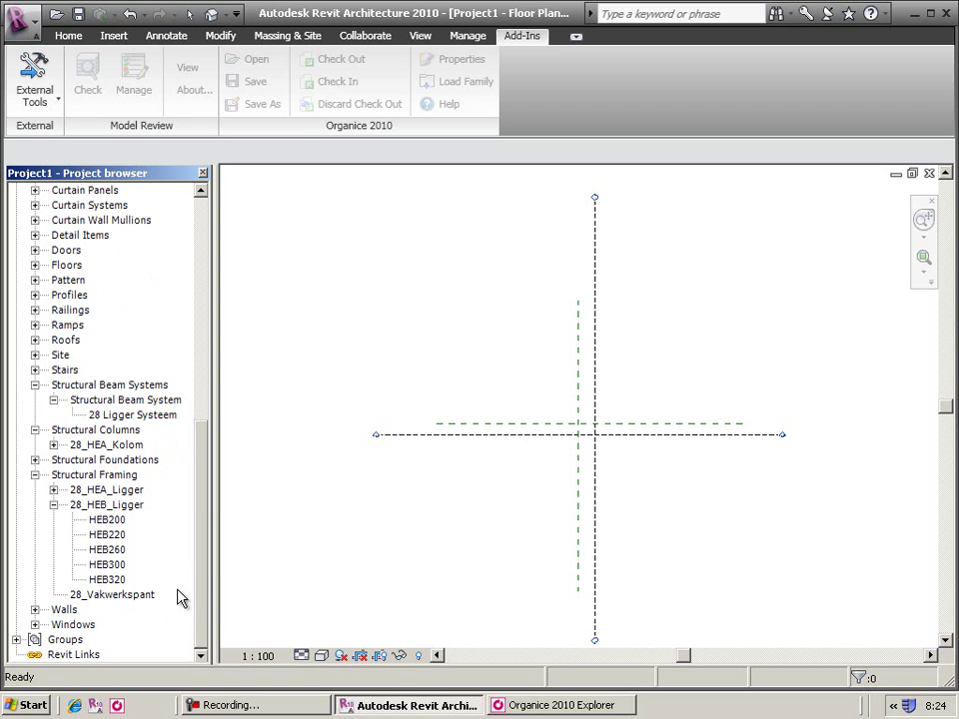
pyautogui.click(54, 506)
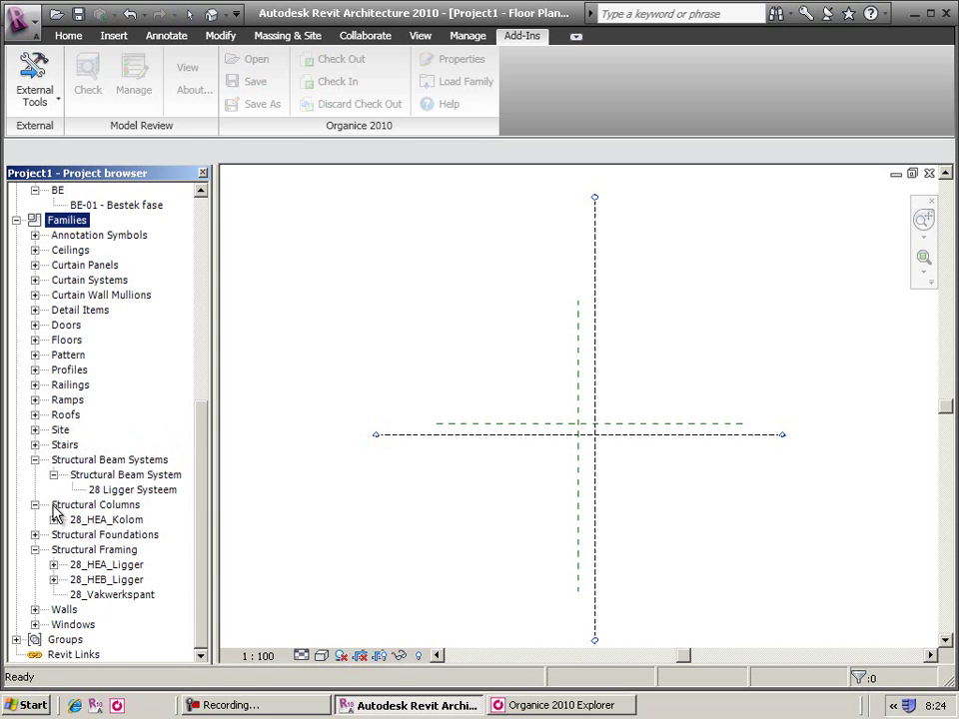
# Step: Return to the drawing view and launch Organice Open for the SharePoint library
pyautogui.click(201, 205)
pyautogui.click(200, 206)
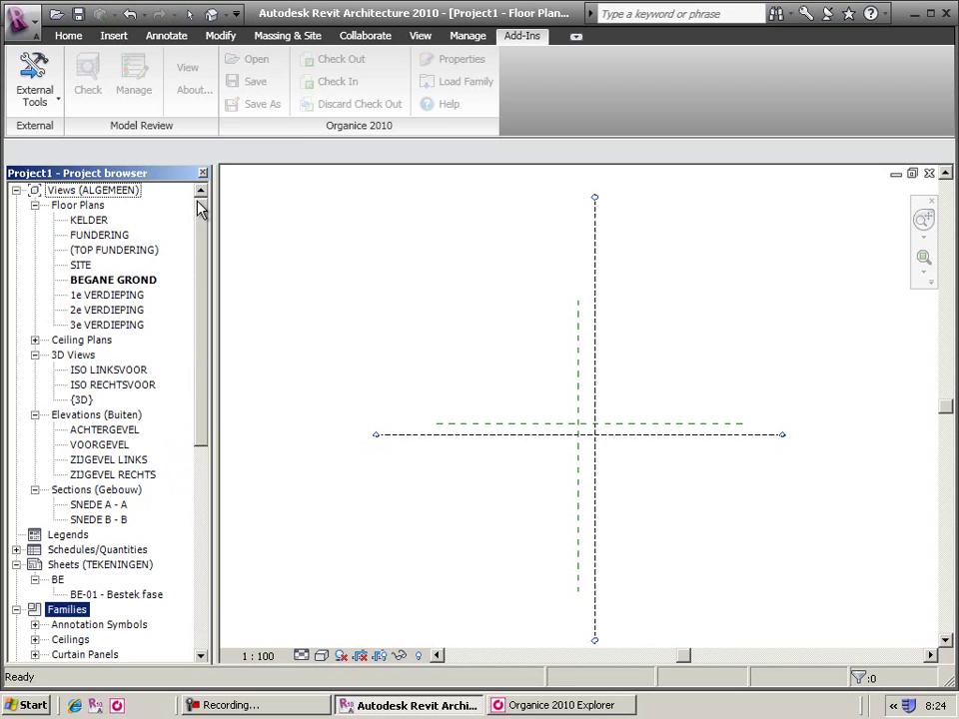
pyautogui.click(518, 360)
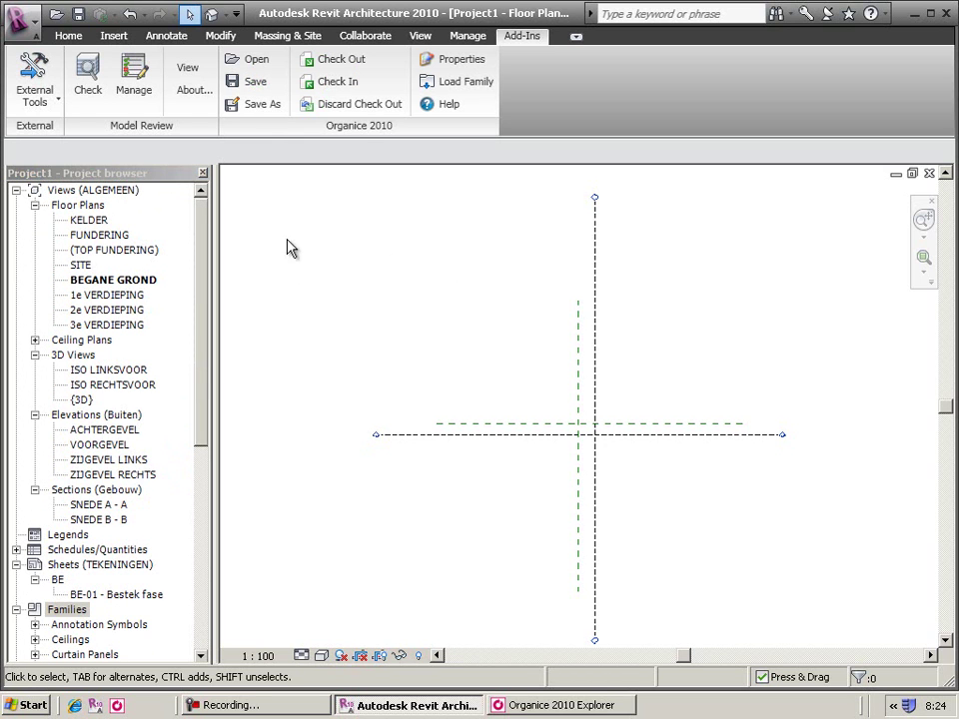
pyautogui.click(263, 64)
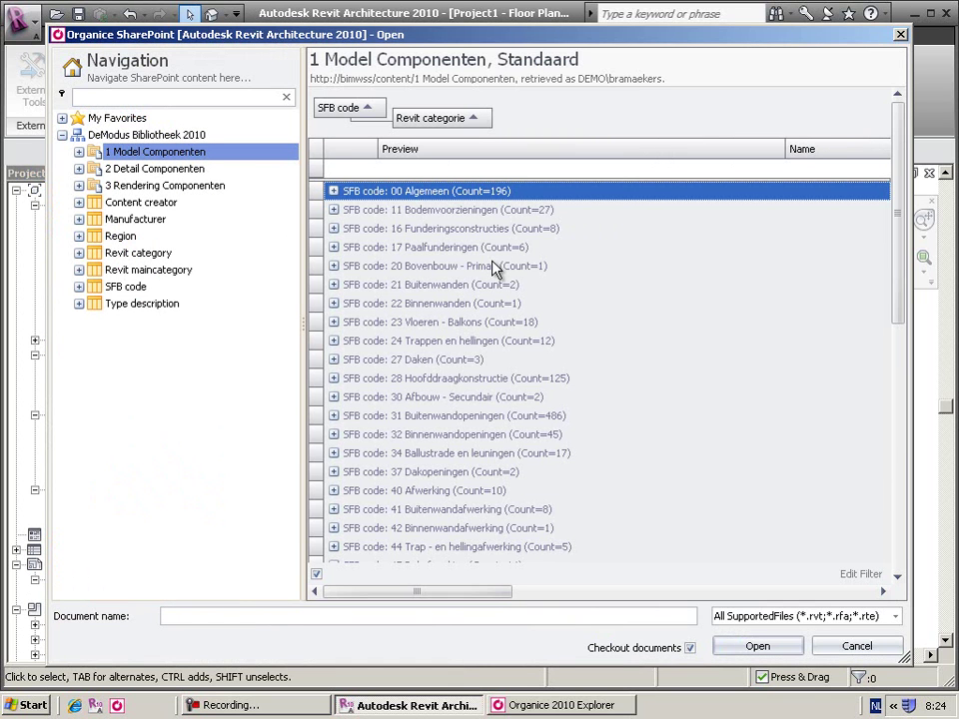
# Step: Open 28_HEA_Ligger.rfa from SFB 28 > Structural Framing, checked out for editing
pyautogui.click(335, 380)
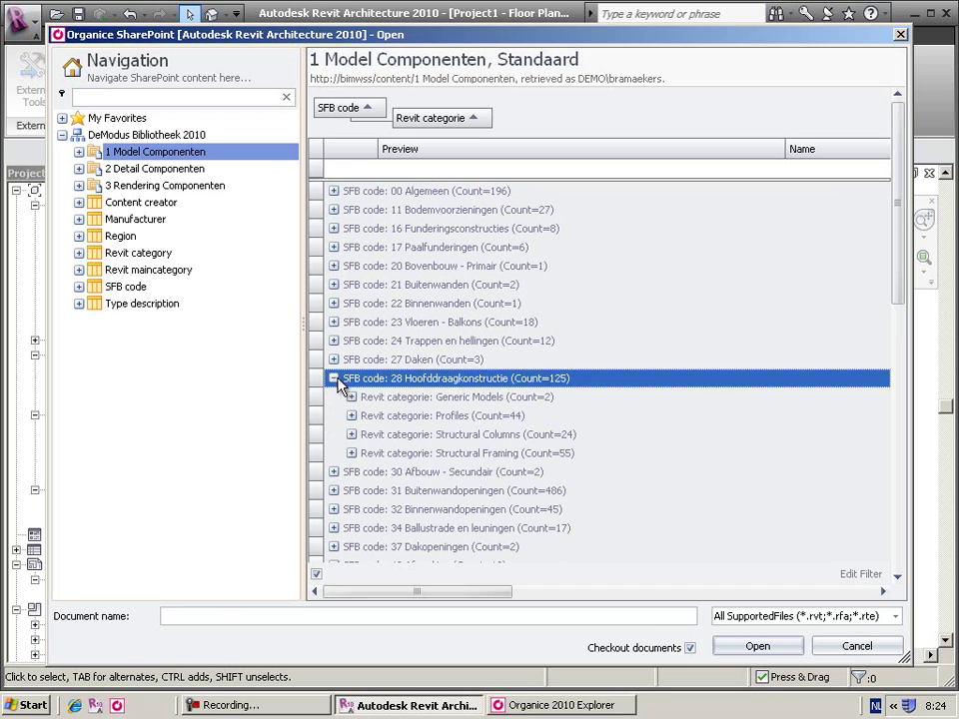
pyautogui.click(351, 454)
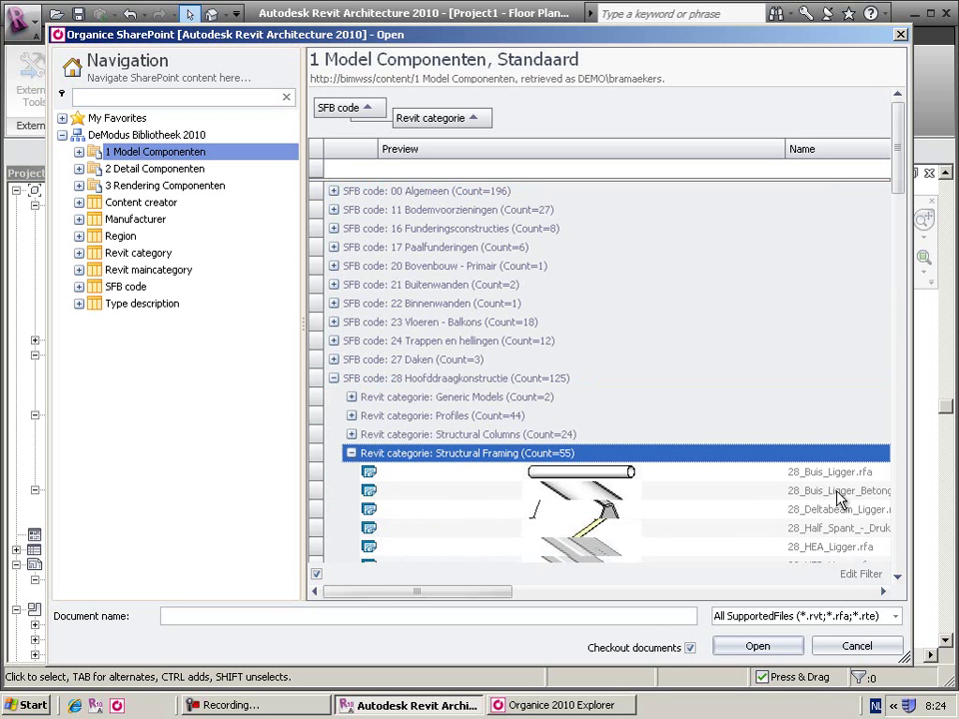
pyautogui.scroll(-4, 901, 178)
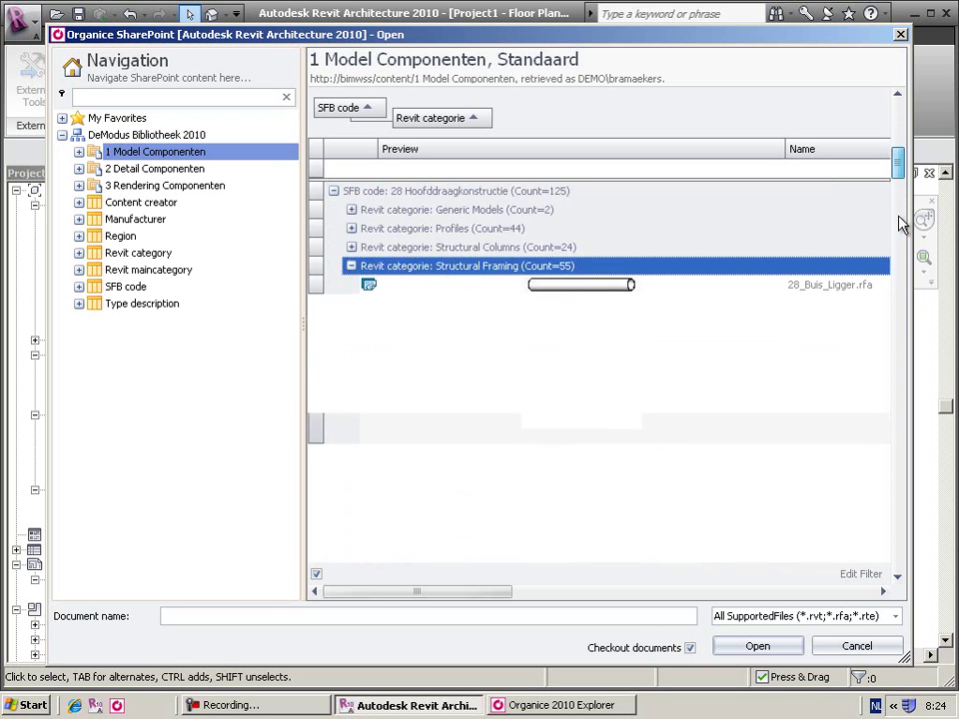
pyautogui.scroll(-5, 897, 194)
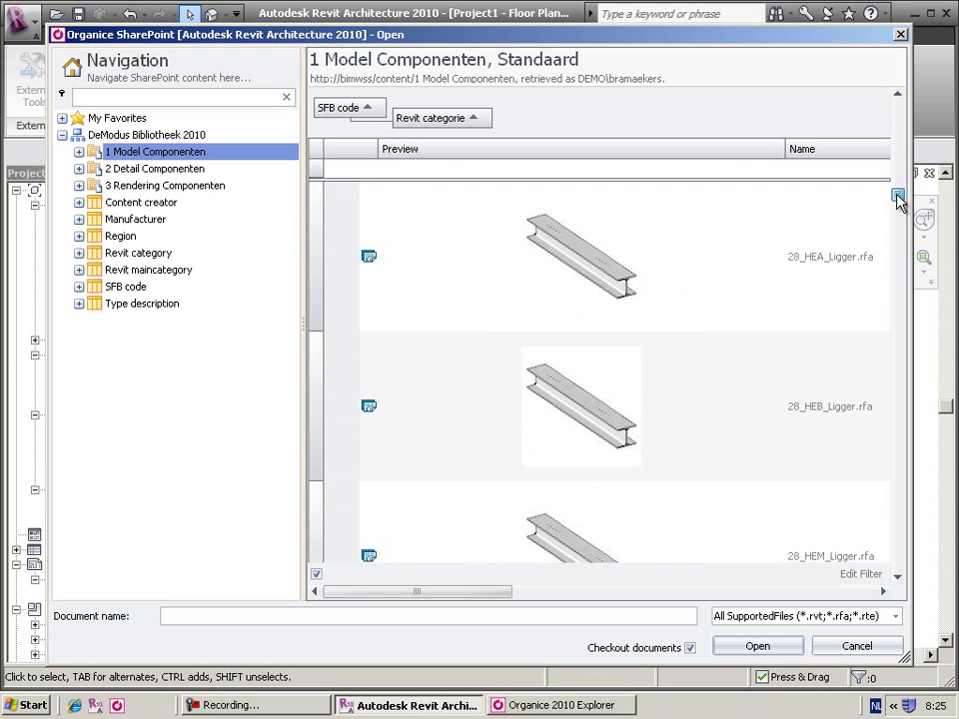
pyautogui.click(848, 270)
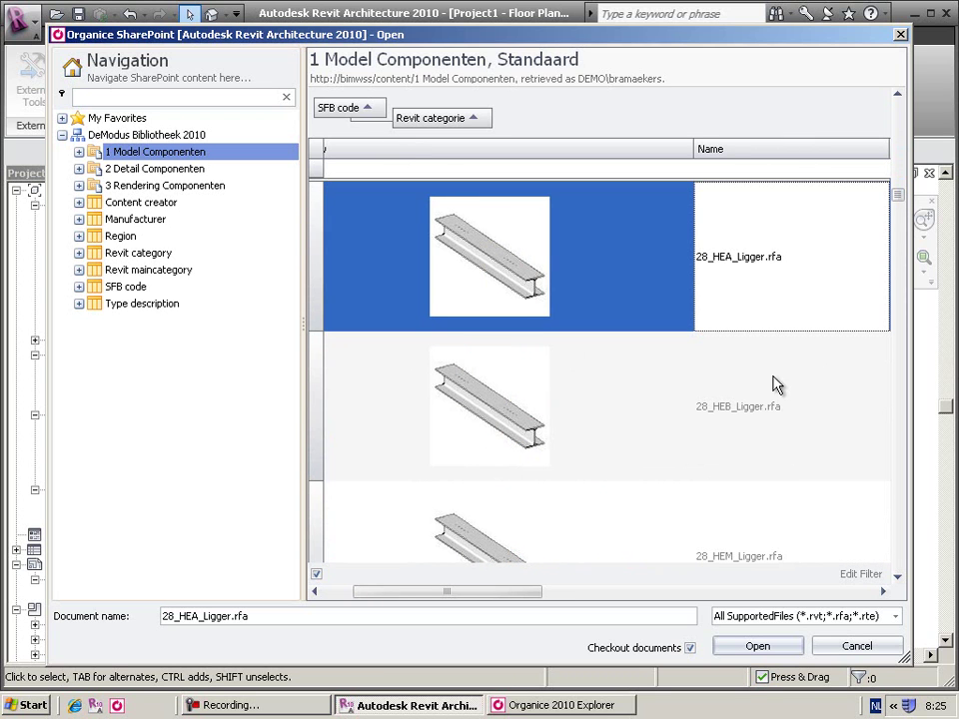
pyautogui.click(747, 646)
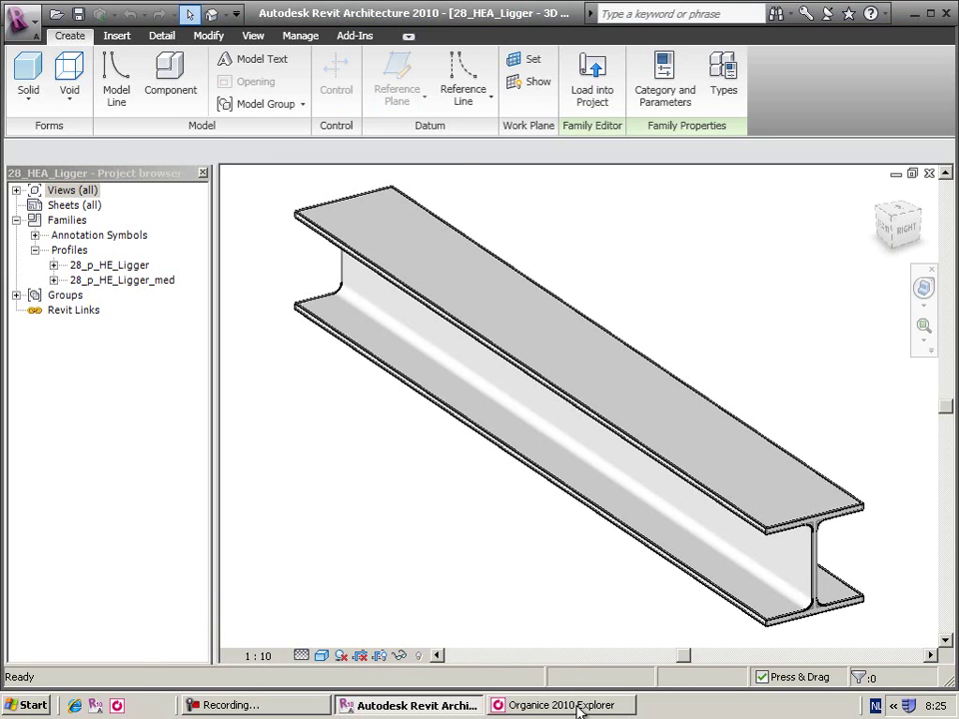
# Step: Change the Organice Name filter from *HEB to *HEA, then return to Revit showing 28_HEA_Ligger
pyautogui.click(579, 707)
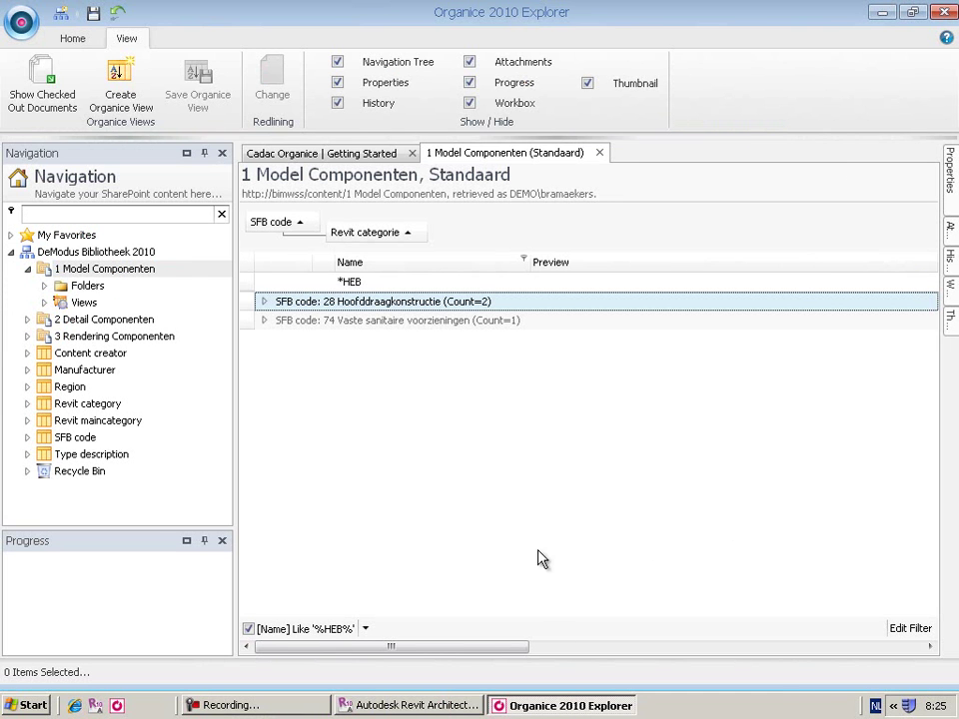
pyautogui.click(265, 301)
pyautogui.click(380, 279)
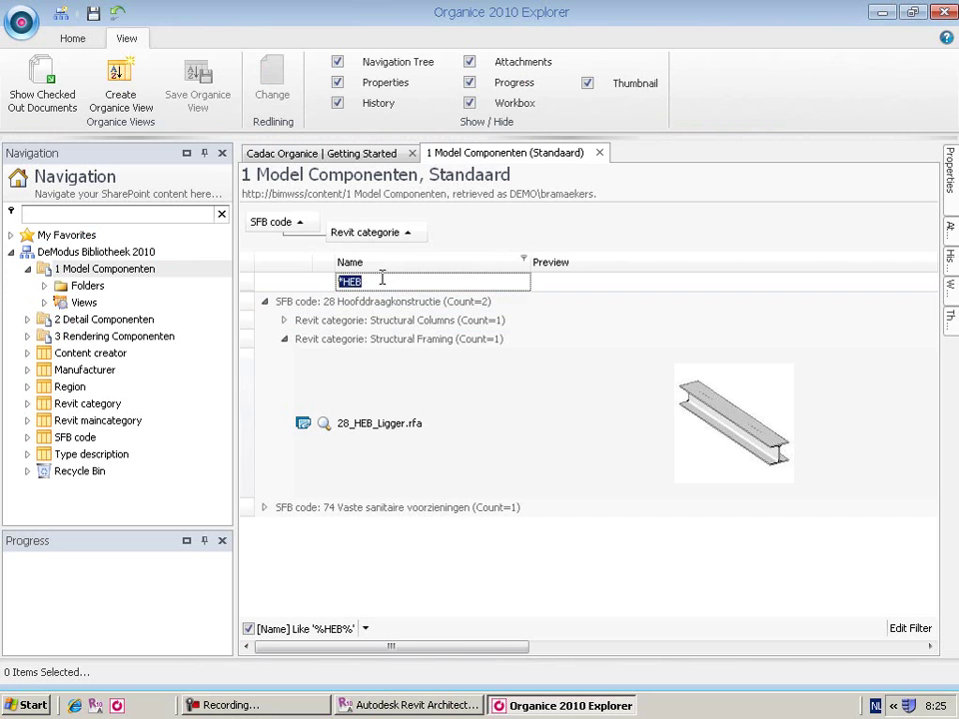
pyautogui.click(369, 278)
pyautogui.press('BackSpace')
pyautogui.write('A')
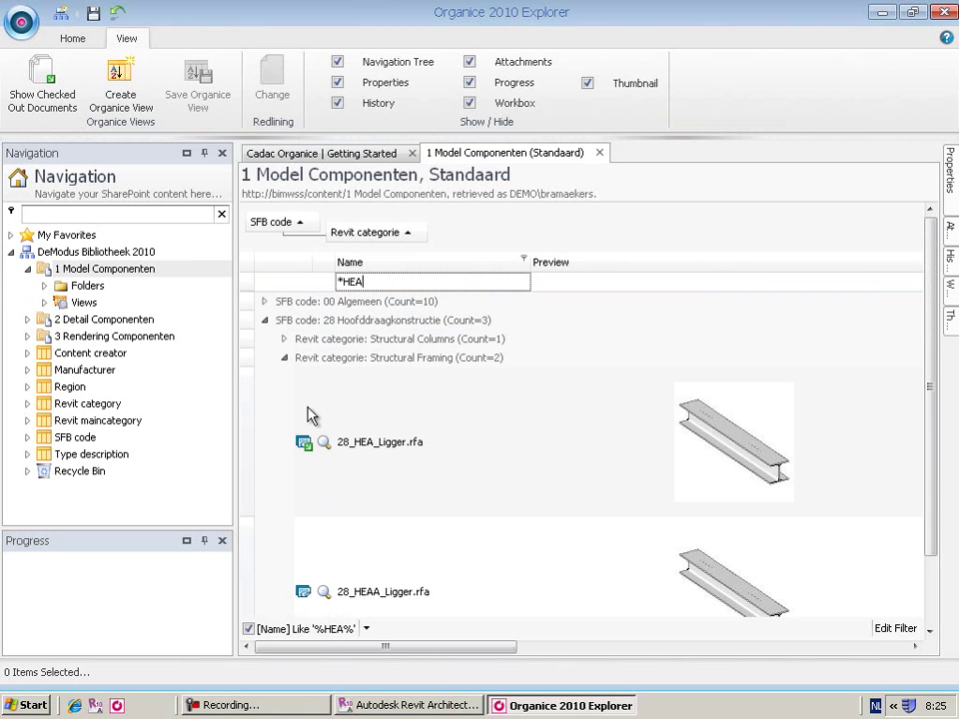
pyautogui.click(456, 706)
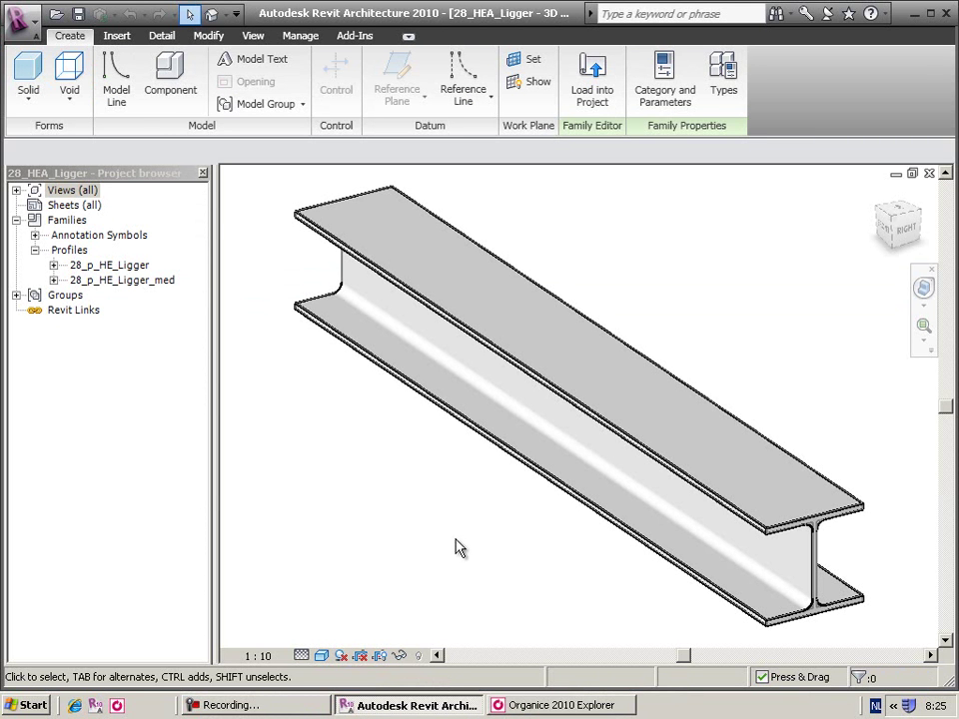
# Step: Save the family to SharePoint with Organice Save As under the document name TEST DEMO.rfa
pyautogui.click(364, 38)
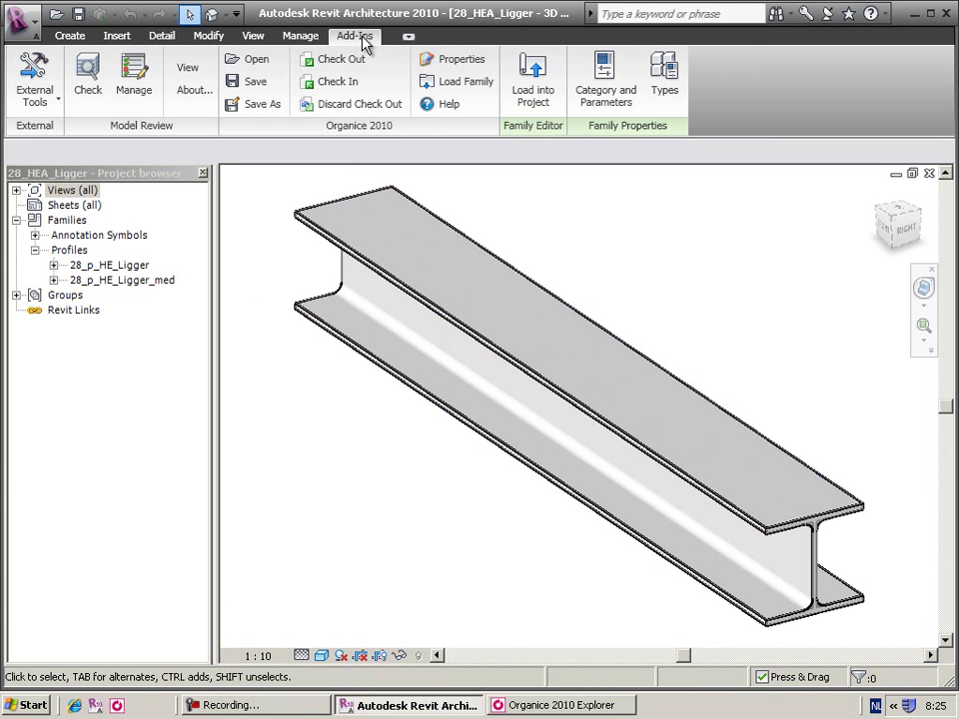
pyautogui.click(259, 106)
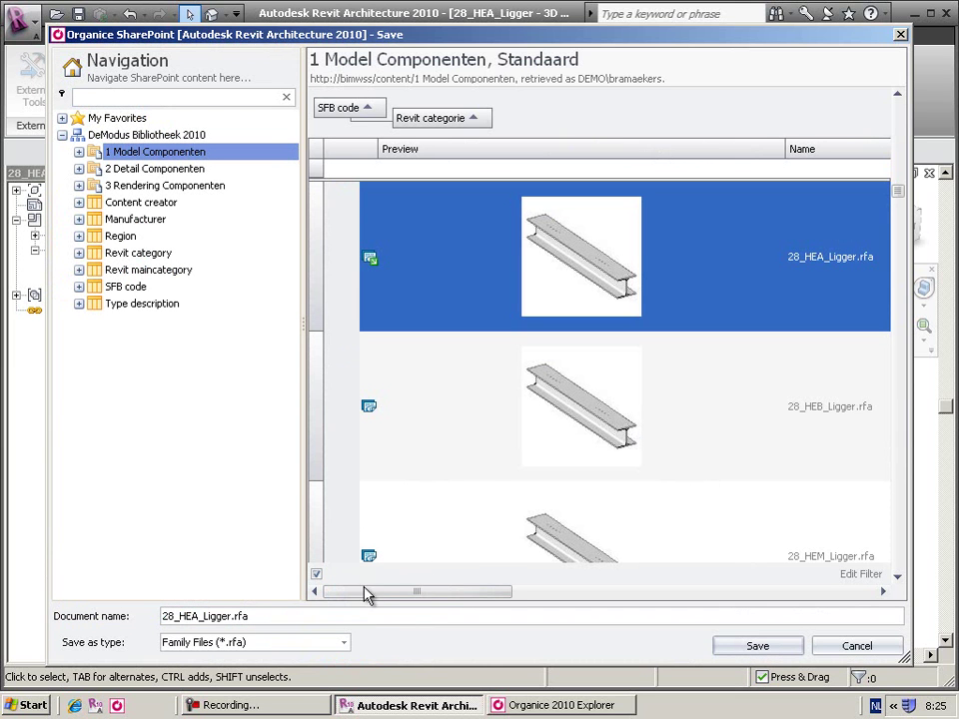
pyautogui.click(233, 617)
pyautogui.moveTo(229, 616); pyautogui.dragTo(148, 616)
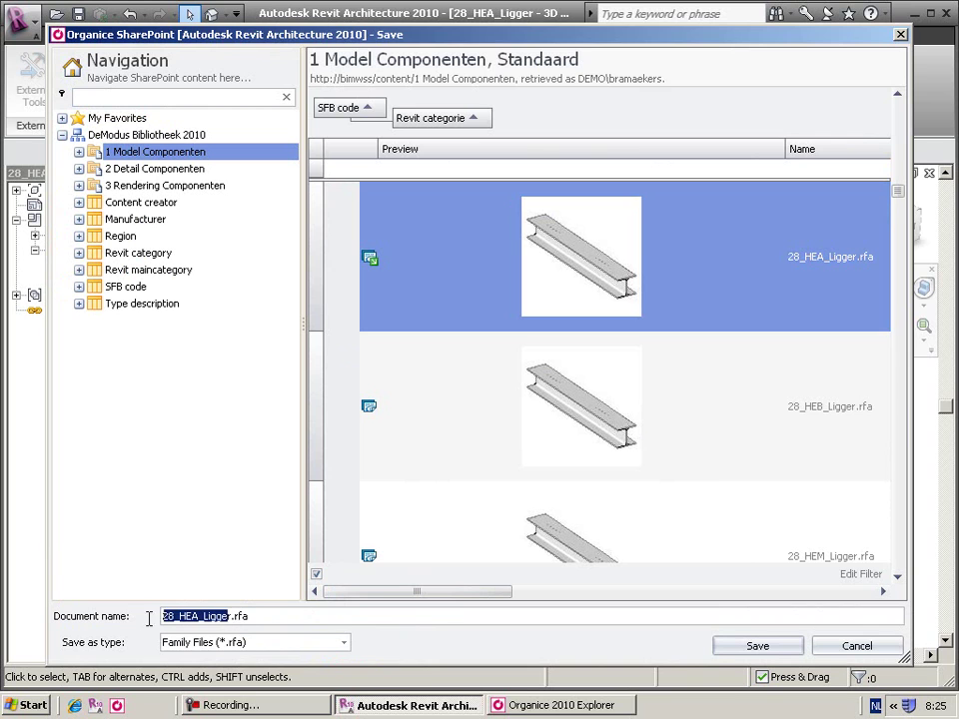
pyautogui.press('BackSpace')
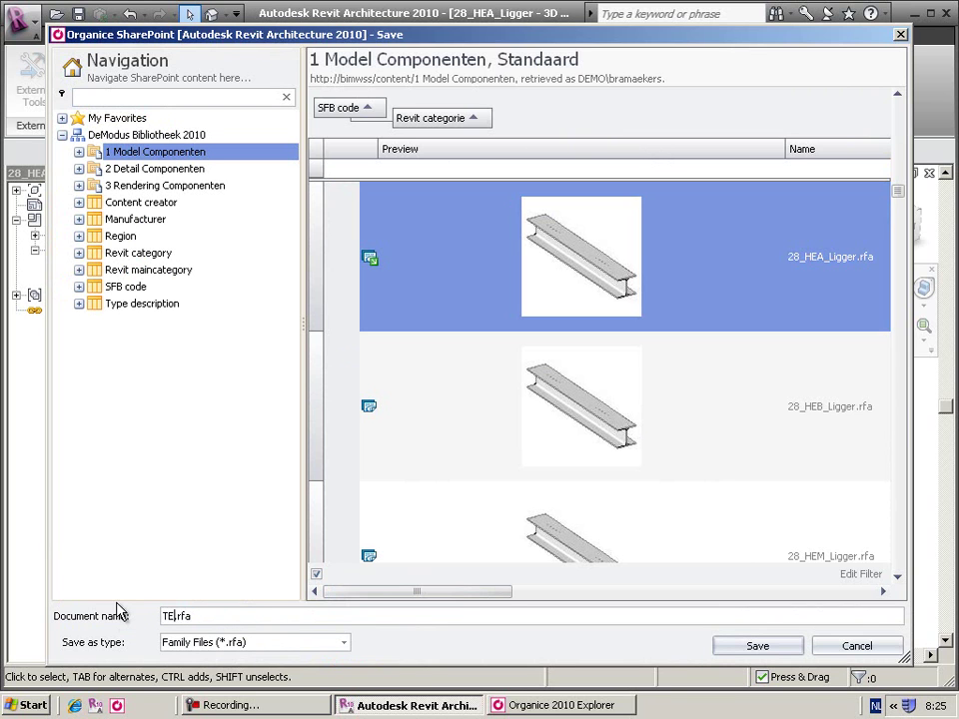
pyautogui.write('TEST DEMO')
pyautogui.click(783, 647)
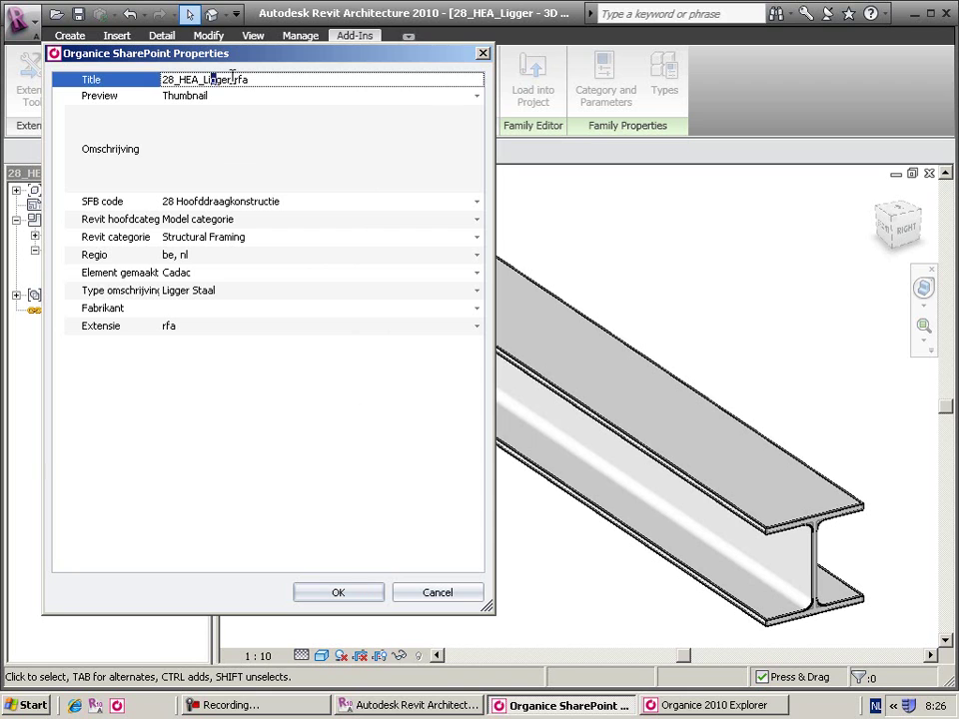
# Step: Set the SharePoint Title to TEST DEMO.rfa and Omschrijving to TESTING, then confirm the properties
pyautogui.moveTo(231, 79); pyautogui.dragTo(118, 86)
pyautogui.write('TEST ')
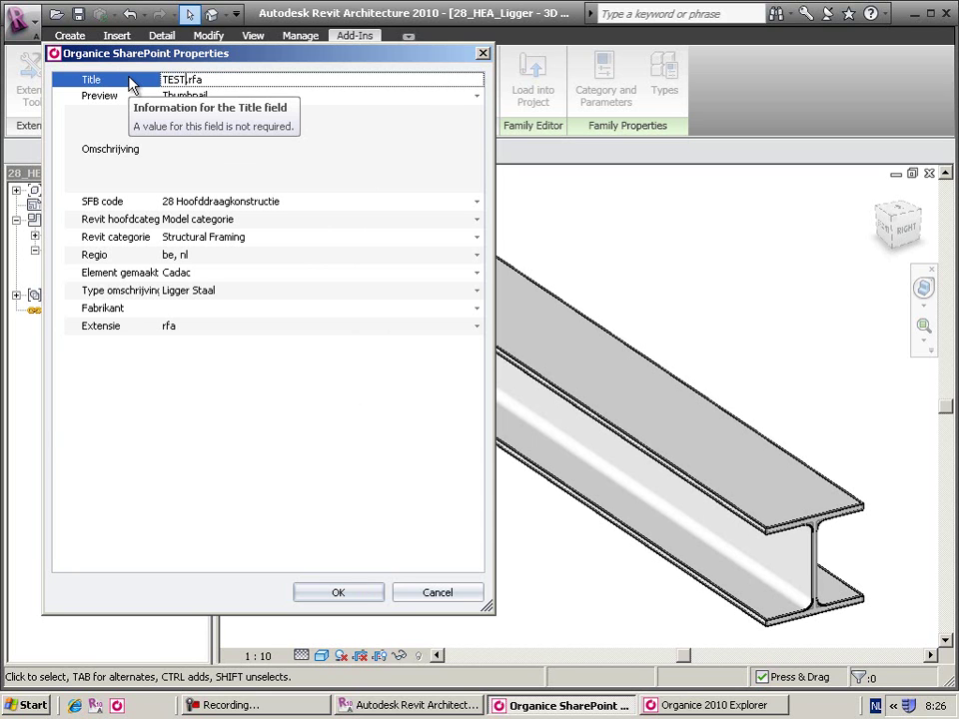
pyautogui.write('DEMO')
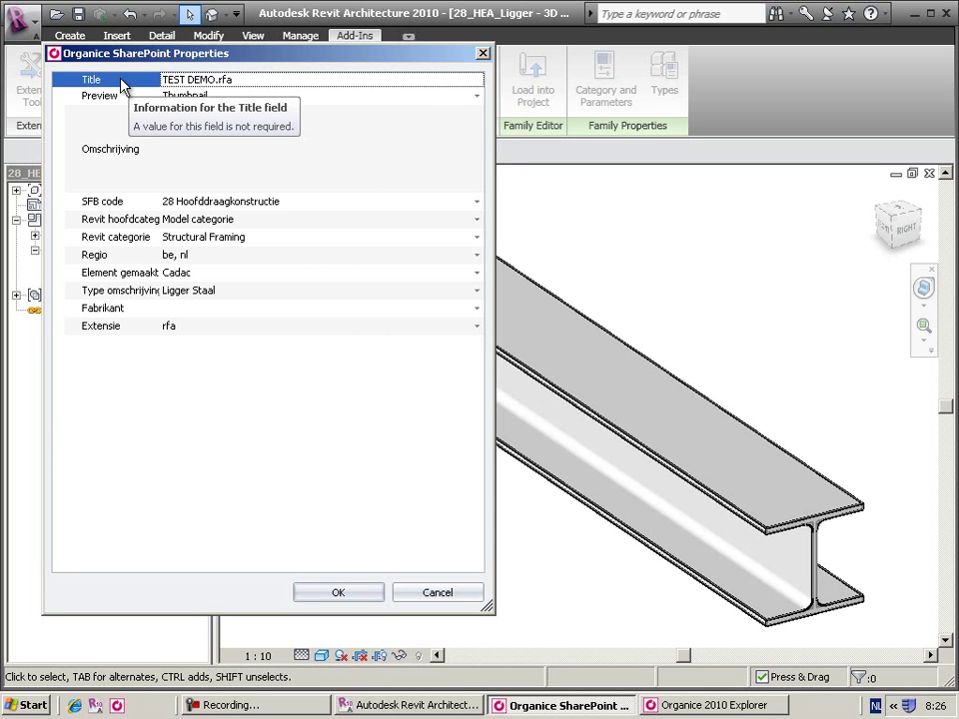
pyautogui.click(251, 159)
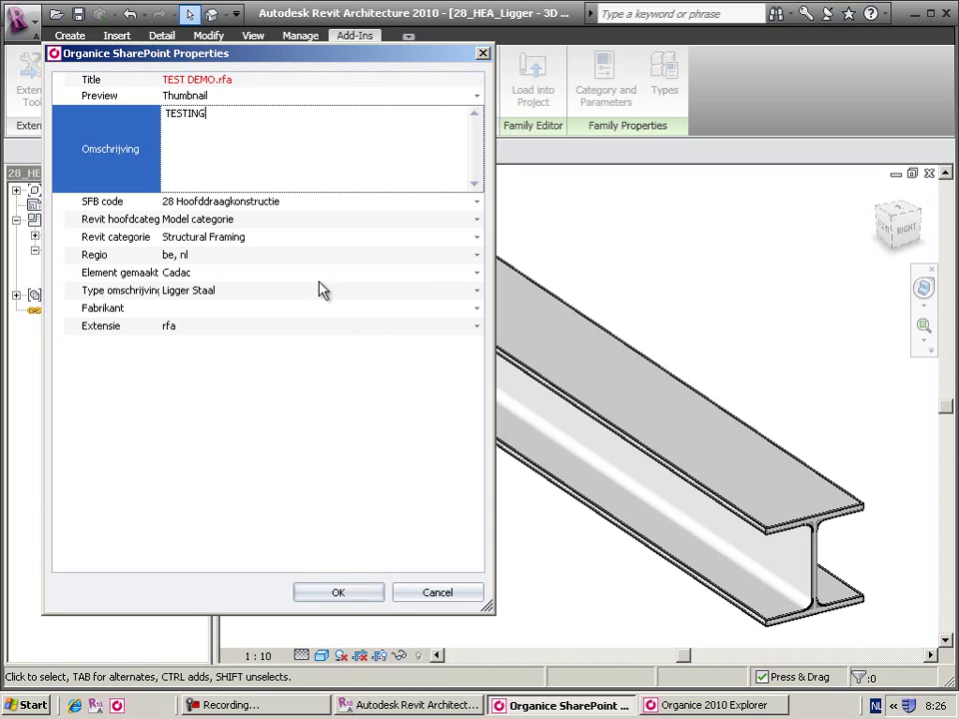
pyautogui.click(371, 590)
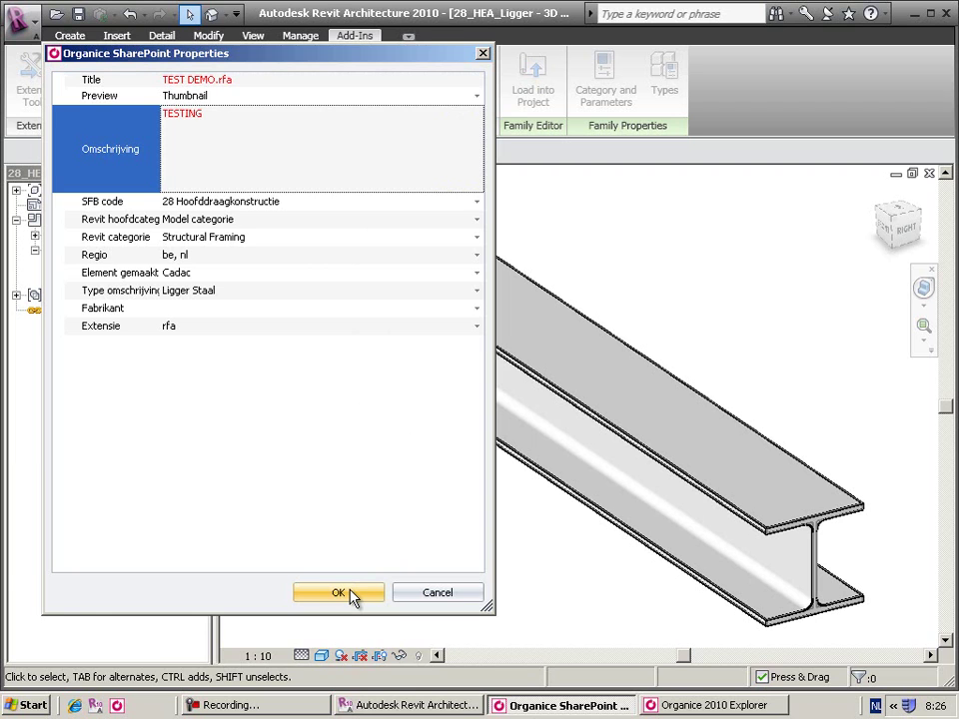
pyautogui.click(340, 593)
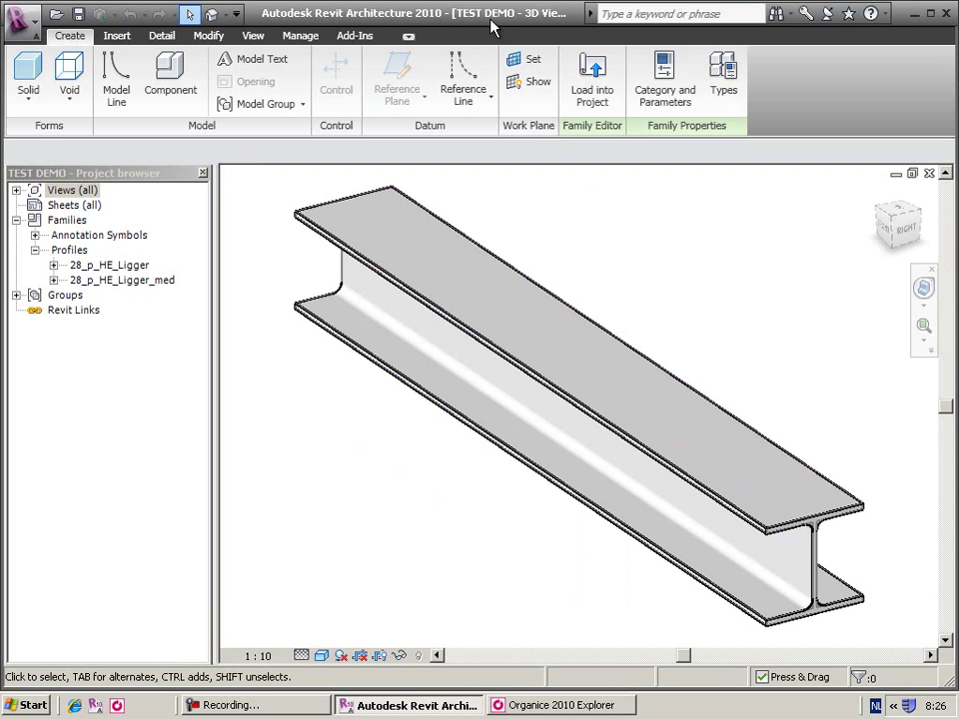
# Step: Filter the Organice library by 'test', view TEST DEMO.rfa's properties panel, then return to Revit
pyautogui.click(554, 706)
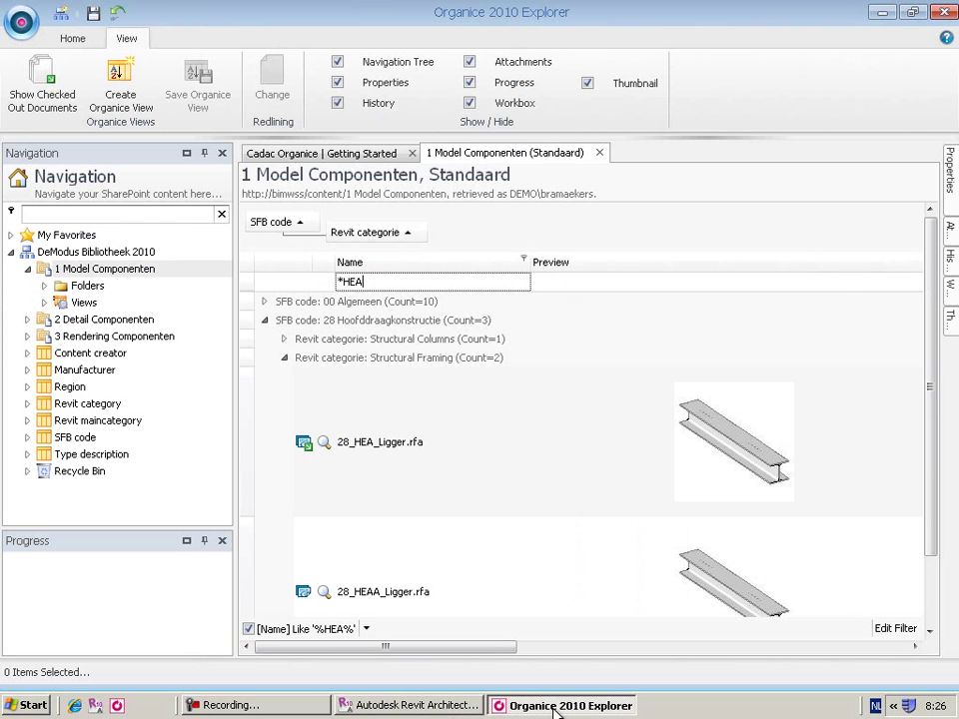
pyautogui.press('BackSpace')
pyautogui.press('BackSpace')
pyautogui.press('BackSpace')
pyautogui.press('BackSpace')
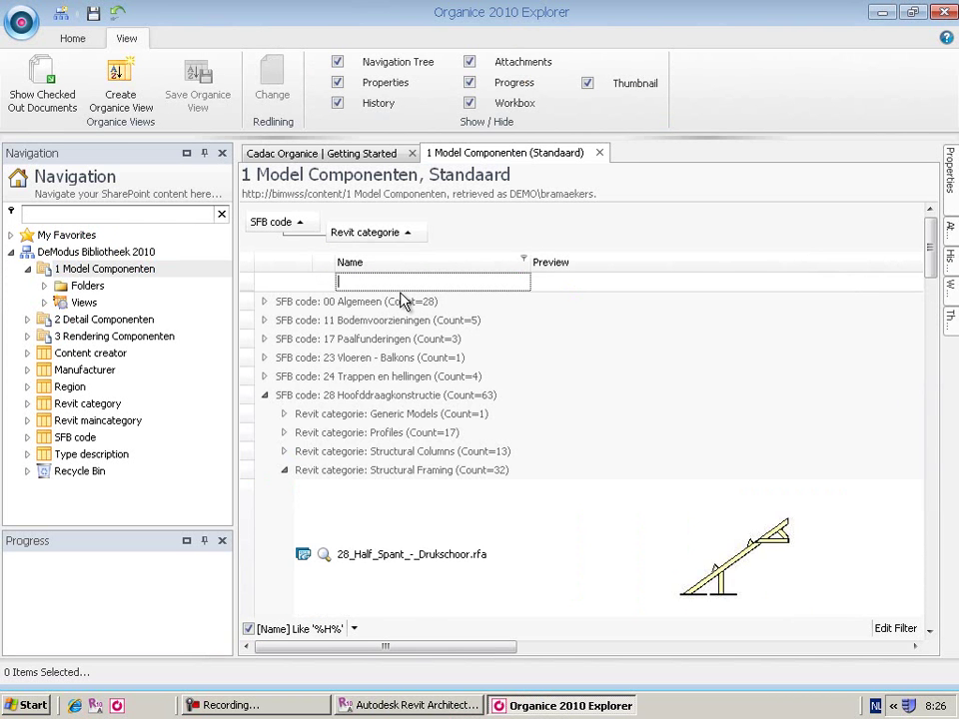
pyautogui.write('test')
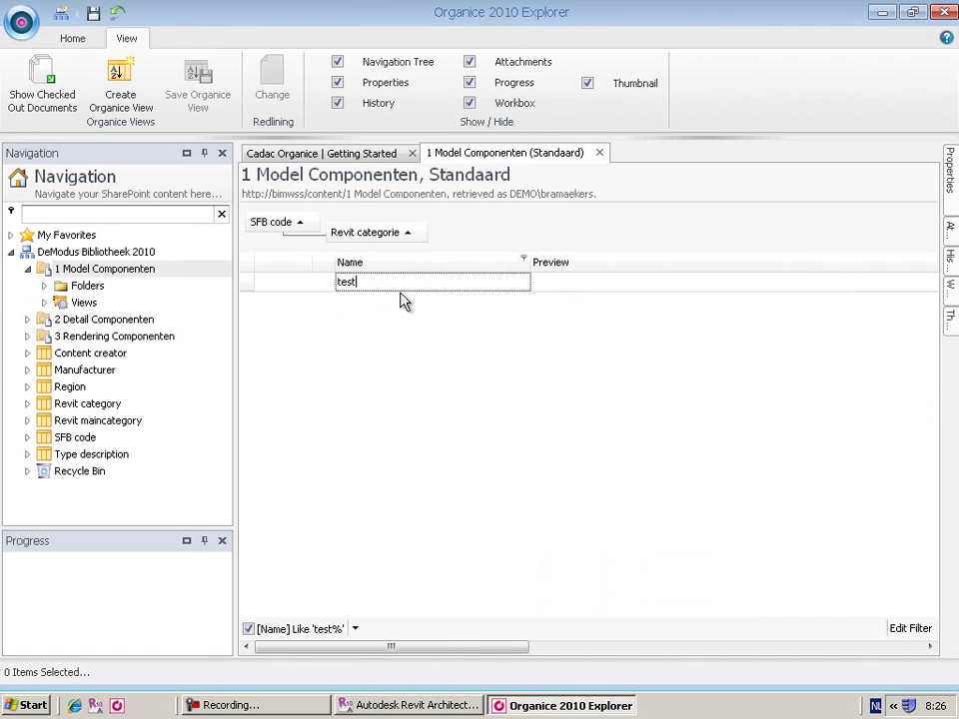
pyautogui.press('Return')
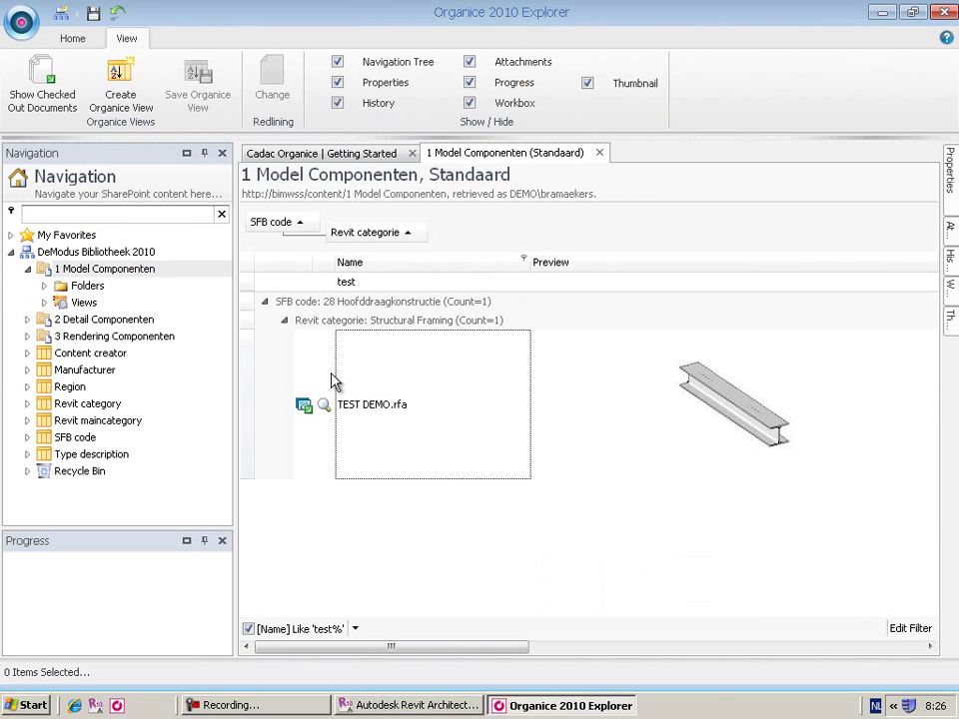
pyautogui.click(424, 424)
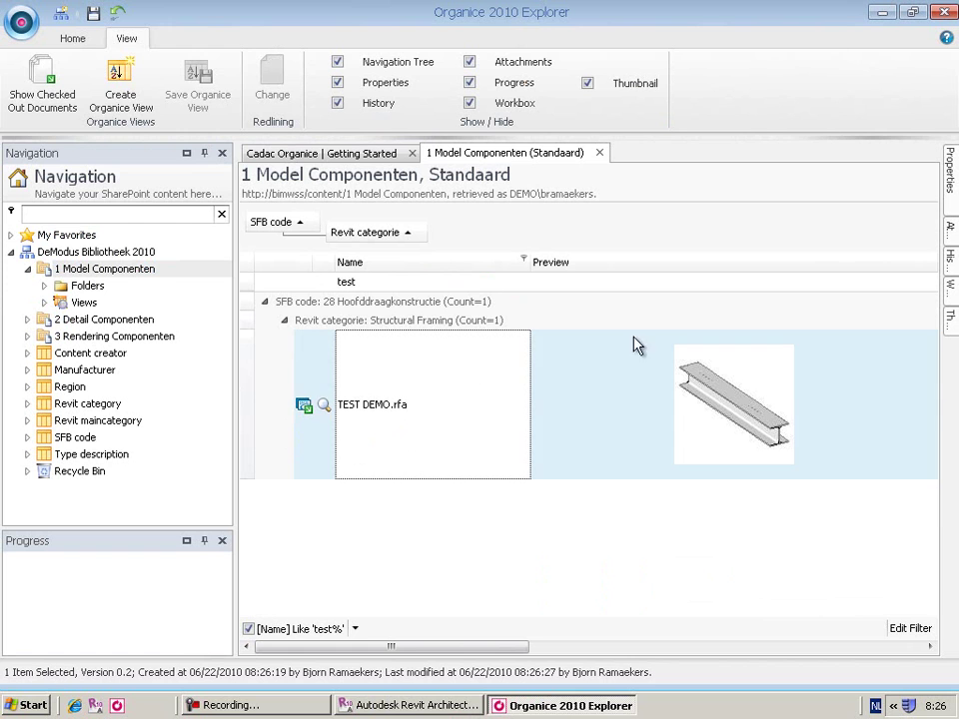
pyautogui.click(951, 170)
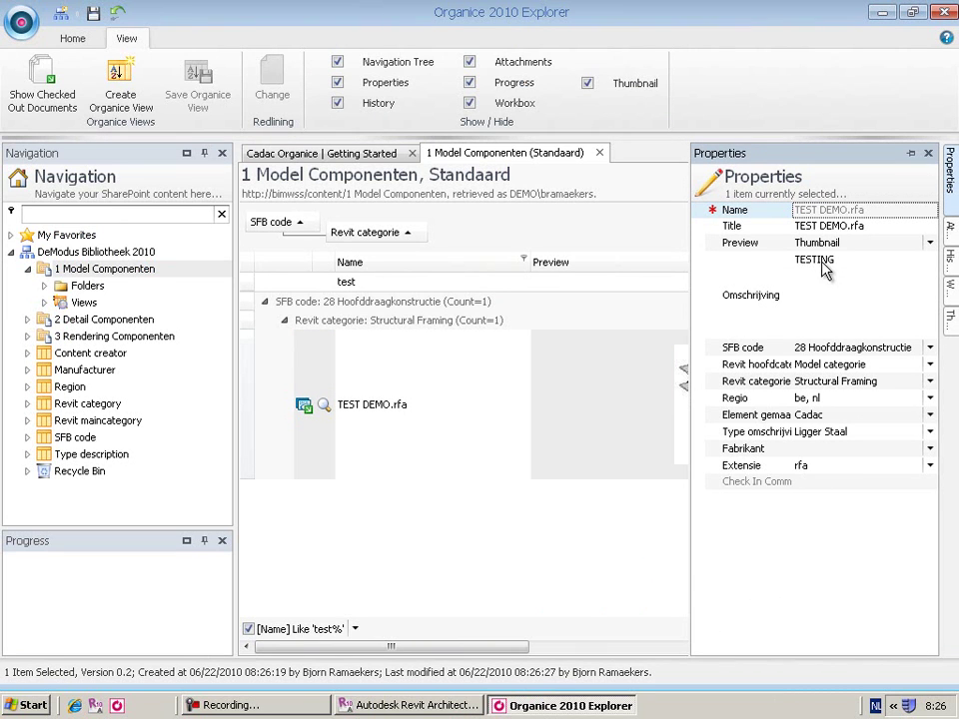
pyautogui.click(434, 705)
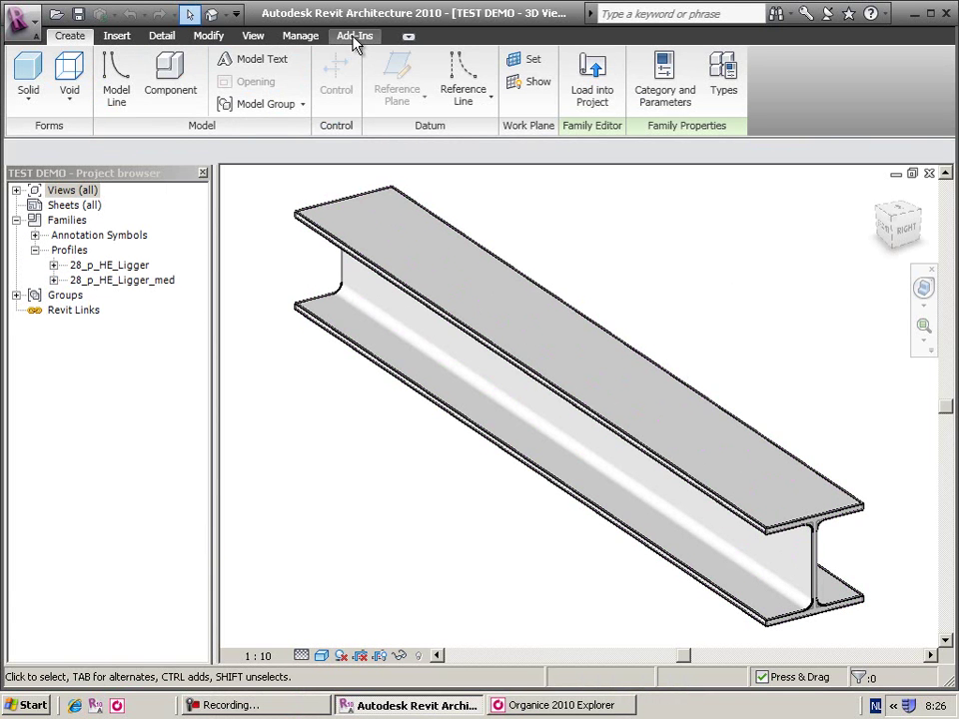
# Step: Check in TEST DEMO.rfa through Organice as a Major version with comment 'New Beam'
pyautogui.click(355, 37)
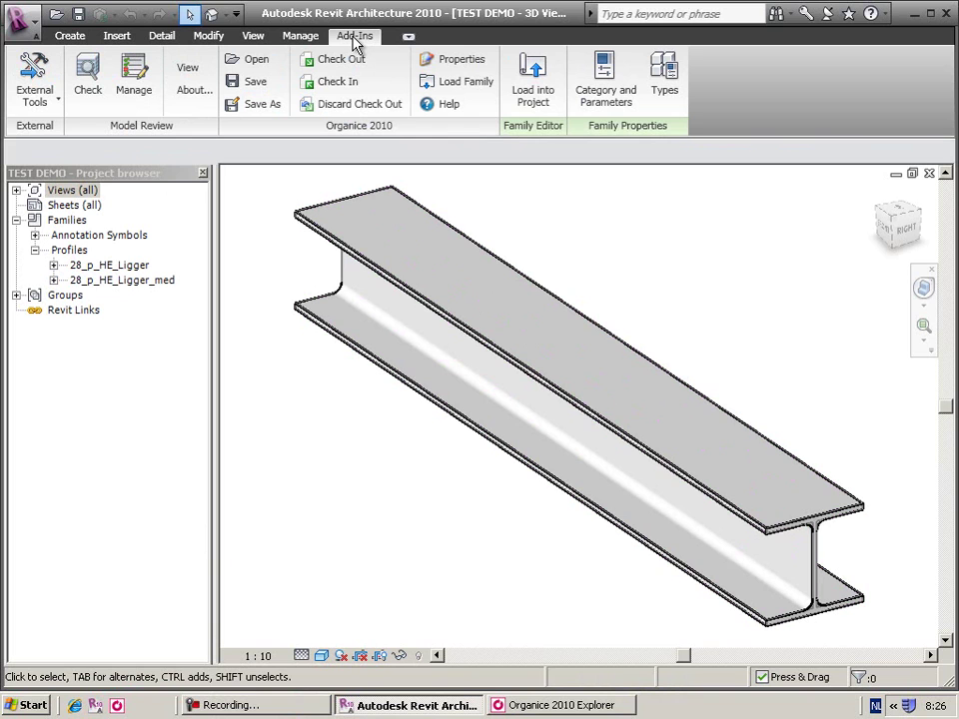
pyautogui.click(340, 86)
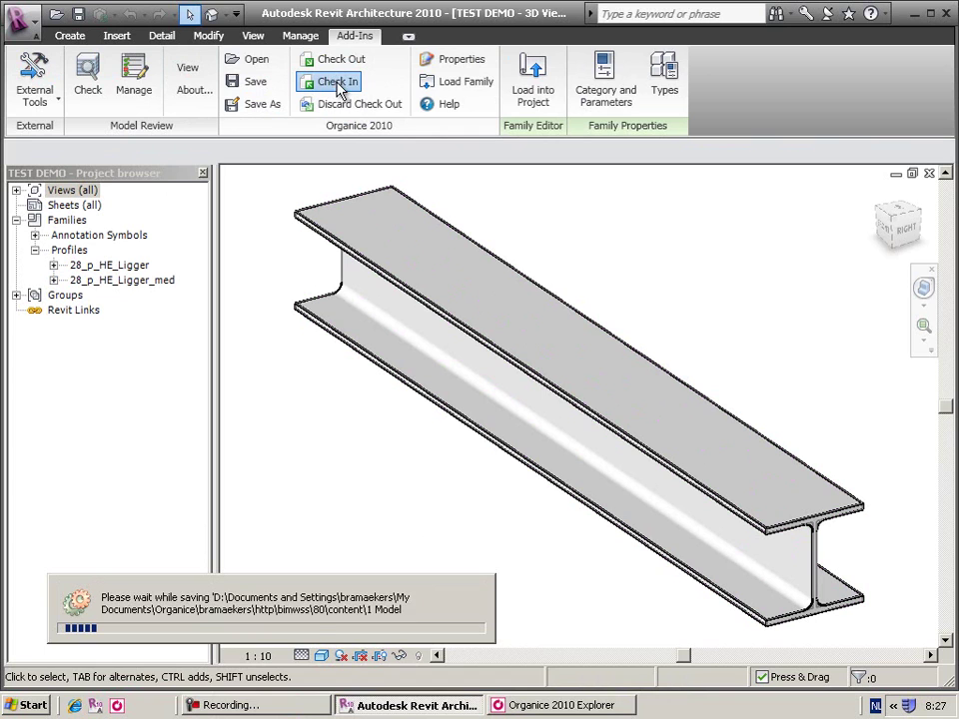
pyautogui.click(187, 604)
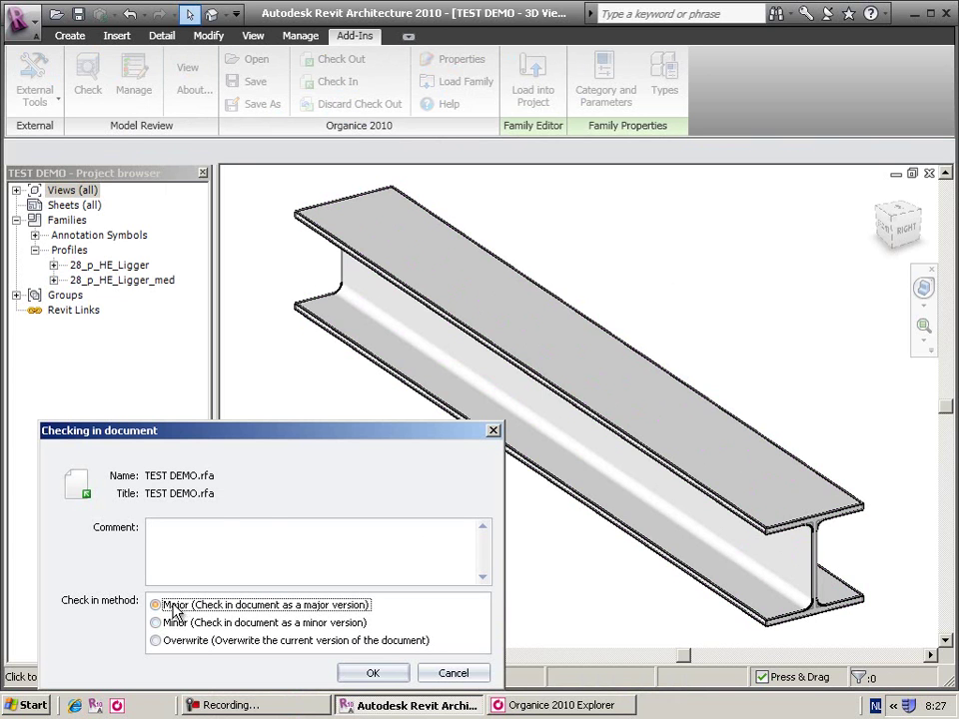
pyautogui.click(219, 535)
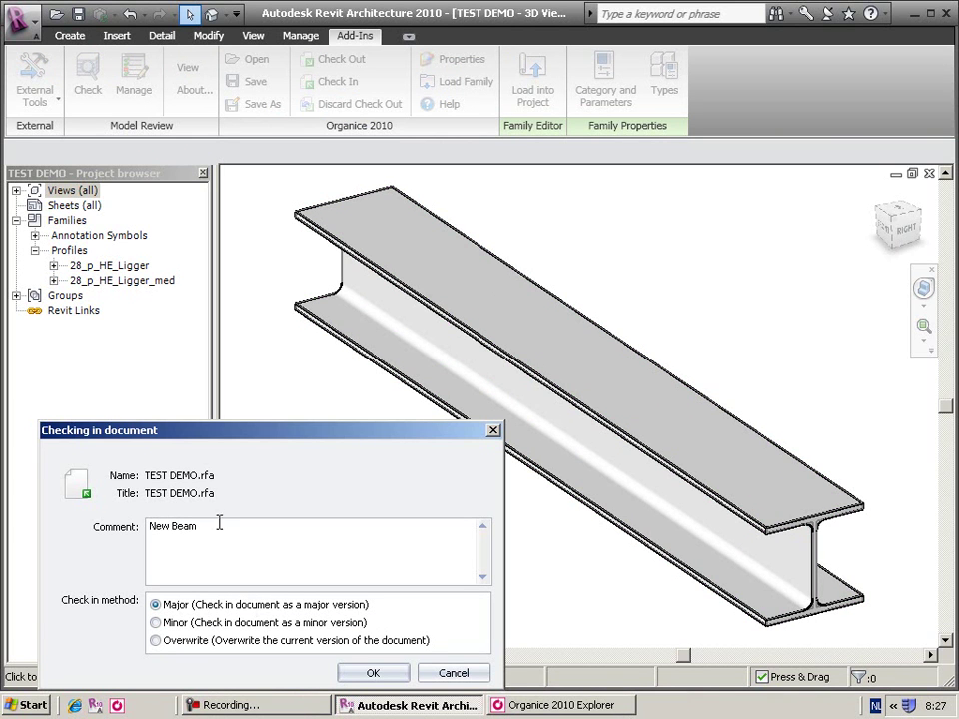
pyautogui.click(373, 674)
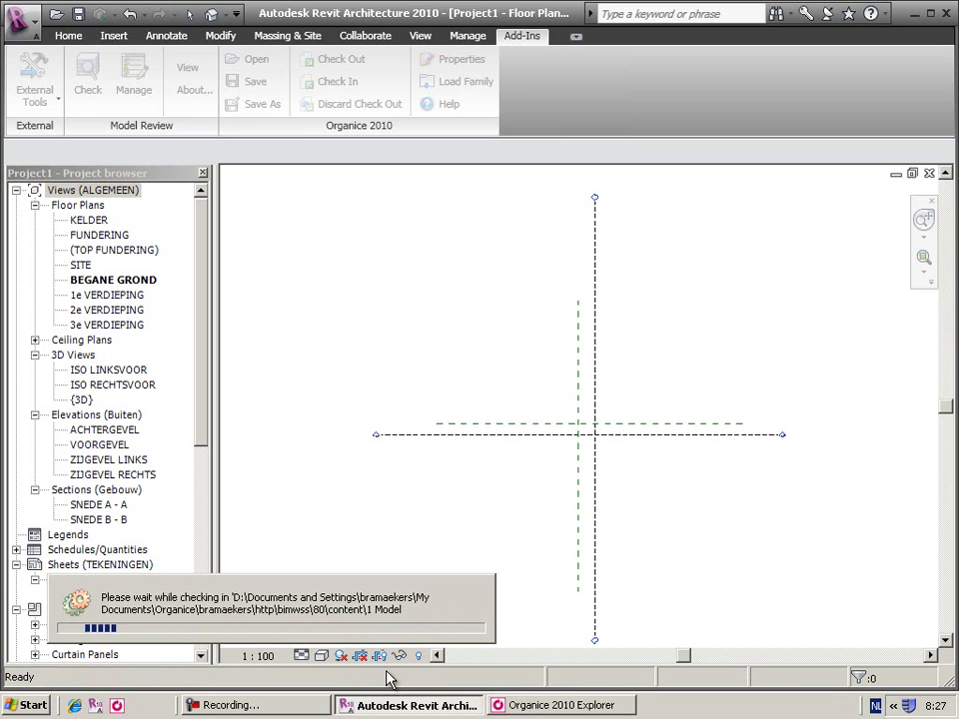
# Step: Set TEST DEMO.rfa's status to Approved with the comment 'Looking good' in Organice Explorer
pyautogui.click(560, 705)
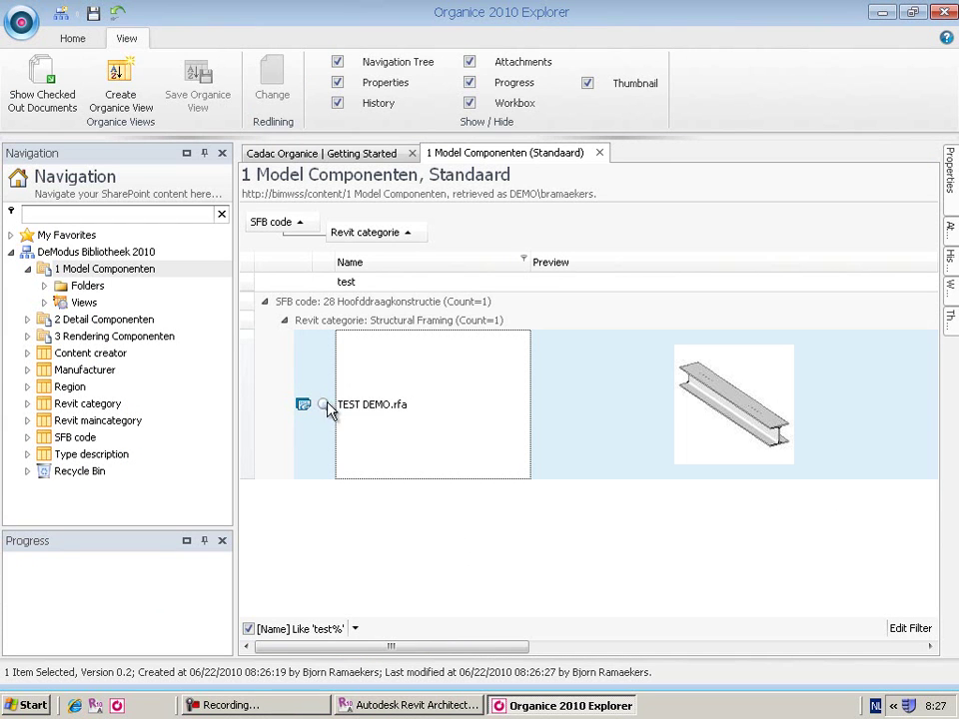
pyautogui.rightClick(378, 427)
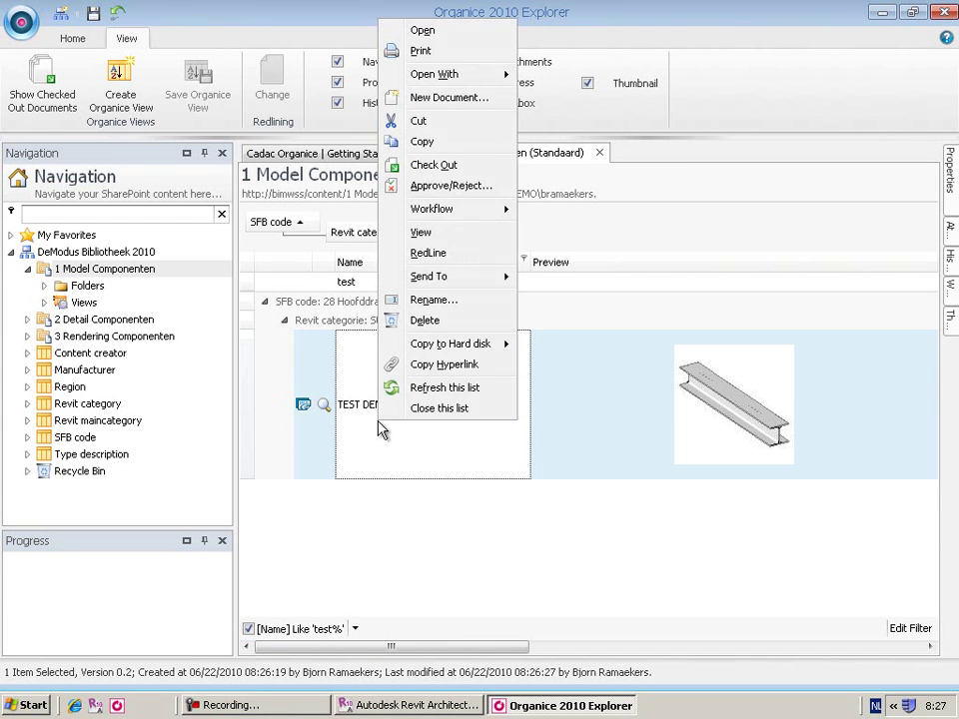
pyautogui.click(448, 187)
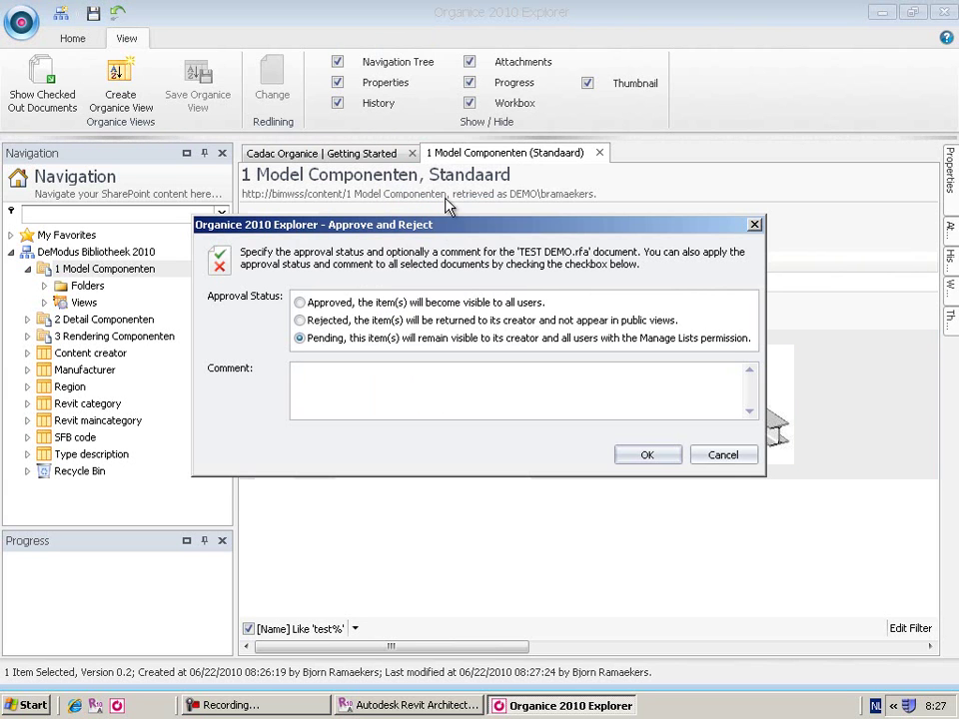
pyautogui.click(374, 303)
pyautogui.click(355, 383)
pyautogui.click(647, 457)
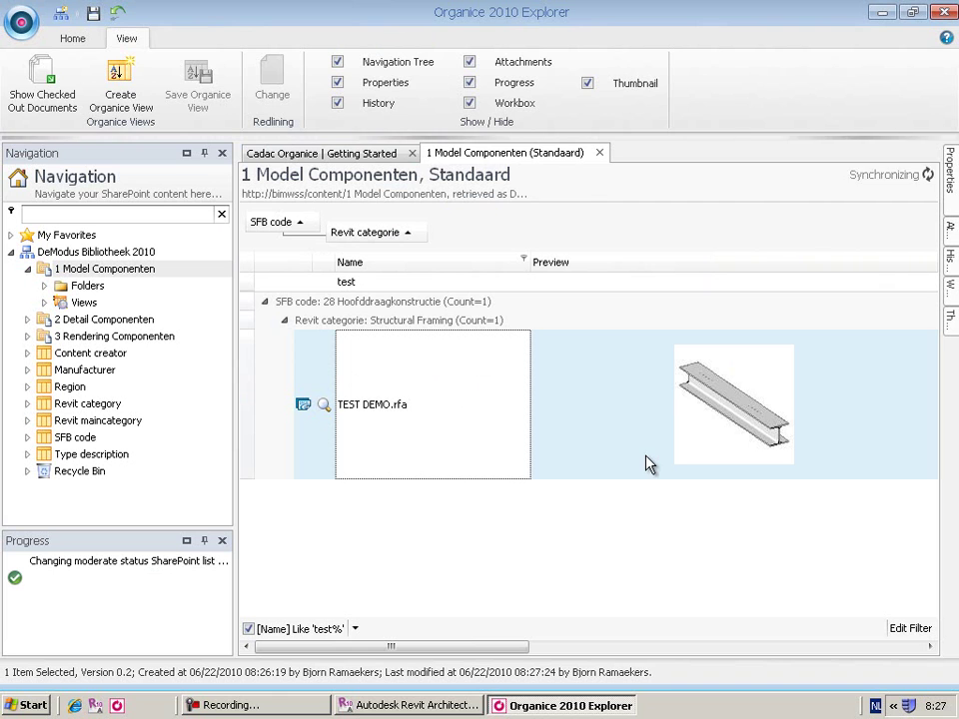